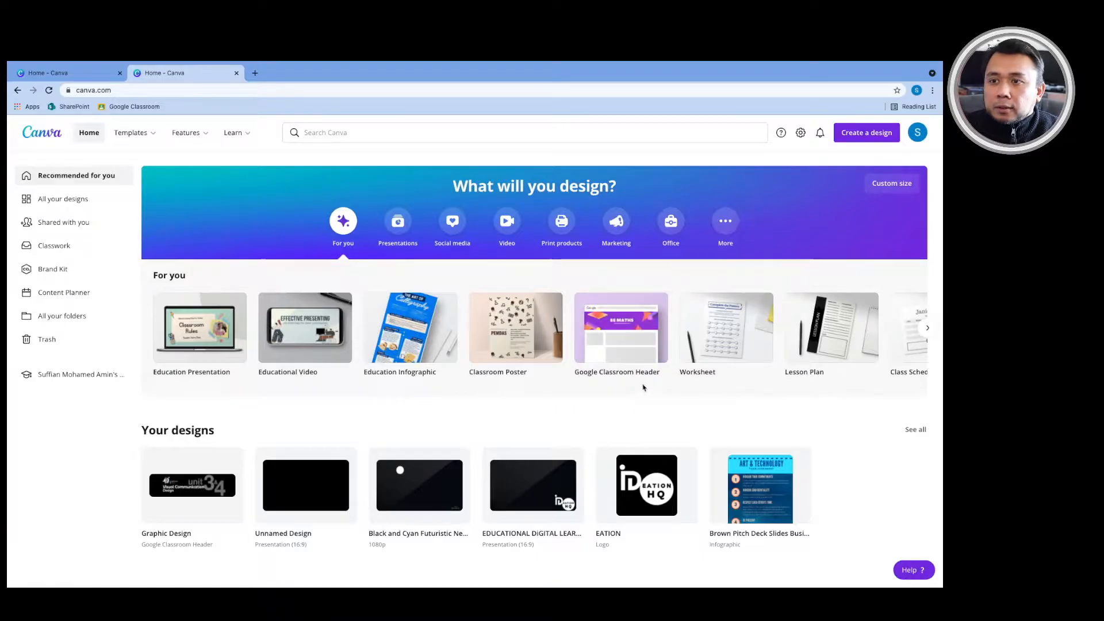
Step: Create a blank Google Classroom Header design
mouse_move(621, 368)
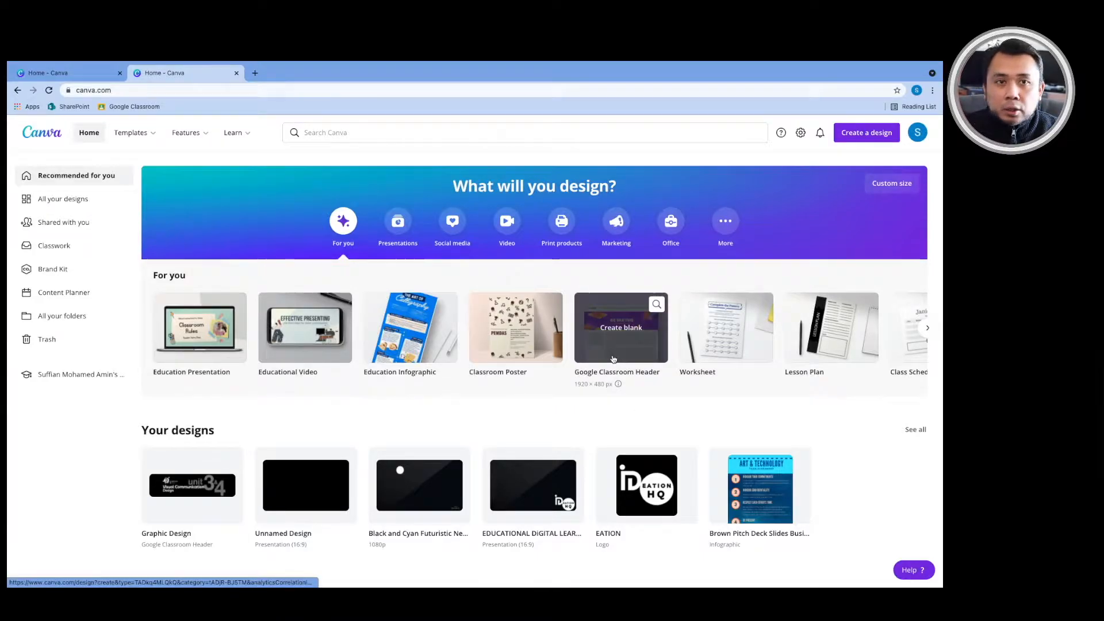
click(613, 359)
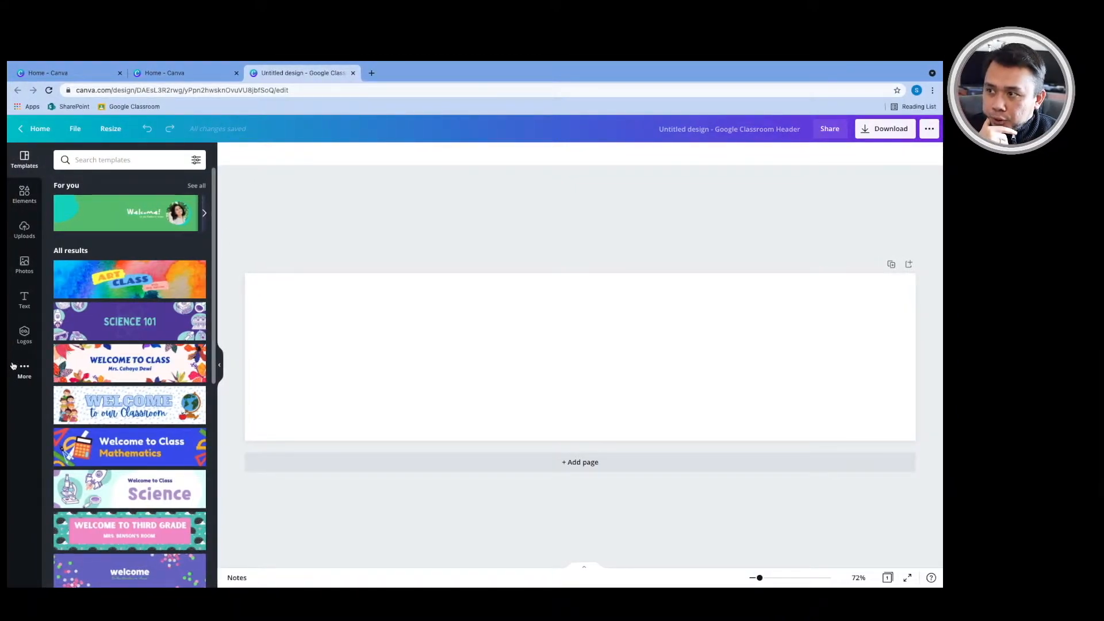
Step: Look through the available elements, uploads, photos, text styles and logos for the header design
click(24, 194)
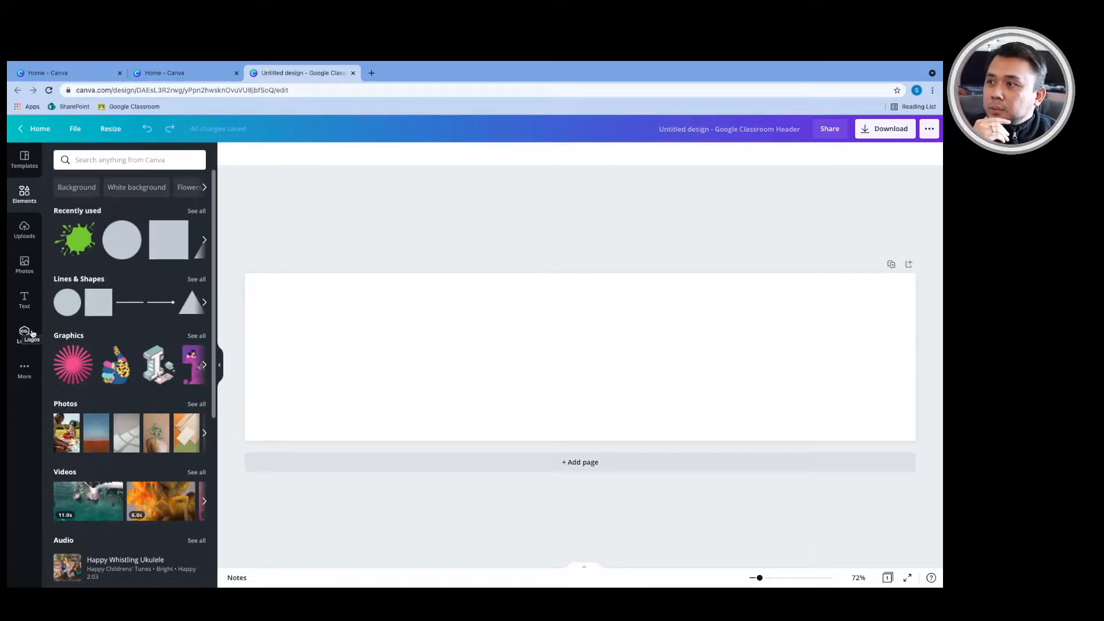
click(26, 263)
click(31, 198)
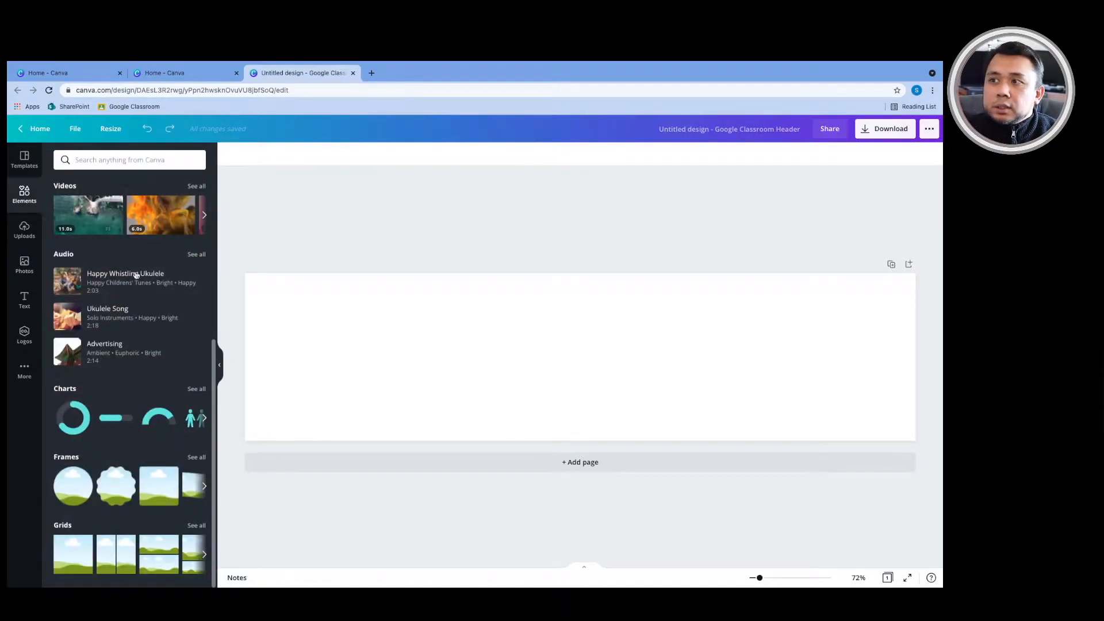
scroll(132, 305, up, 5)
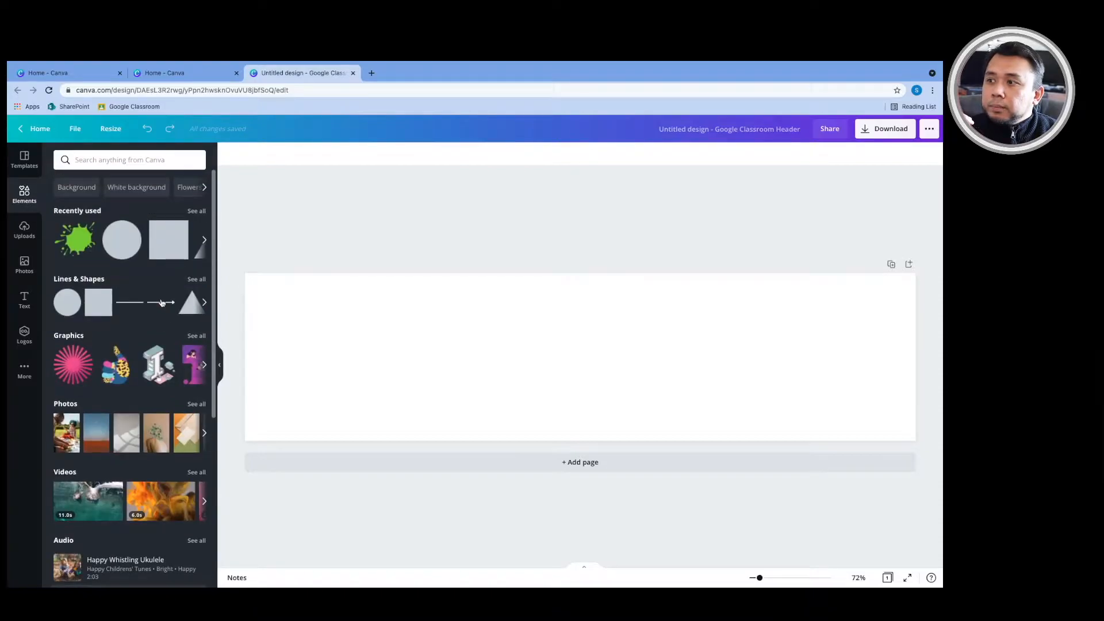
scroll(162, 303, down, 3)
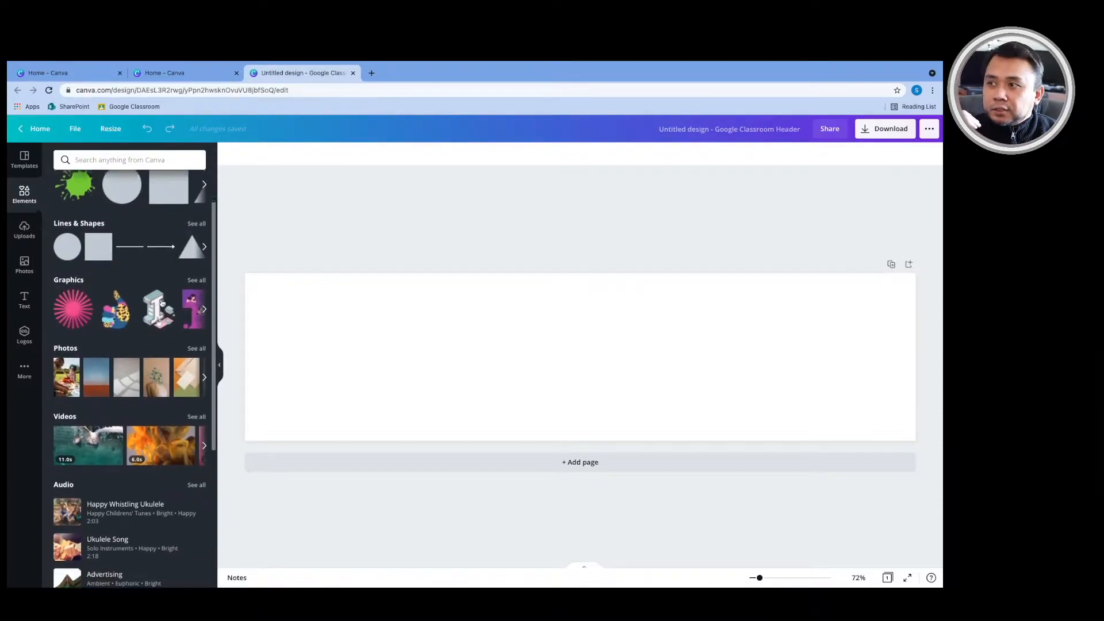
scroll(162, 304, down, 3)
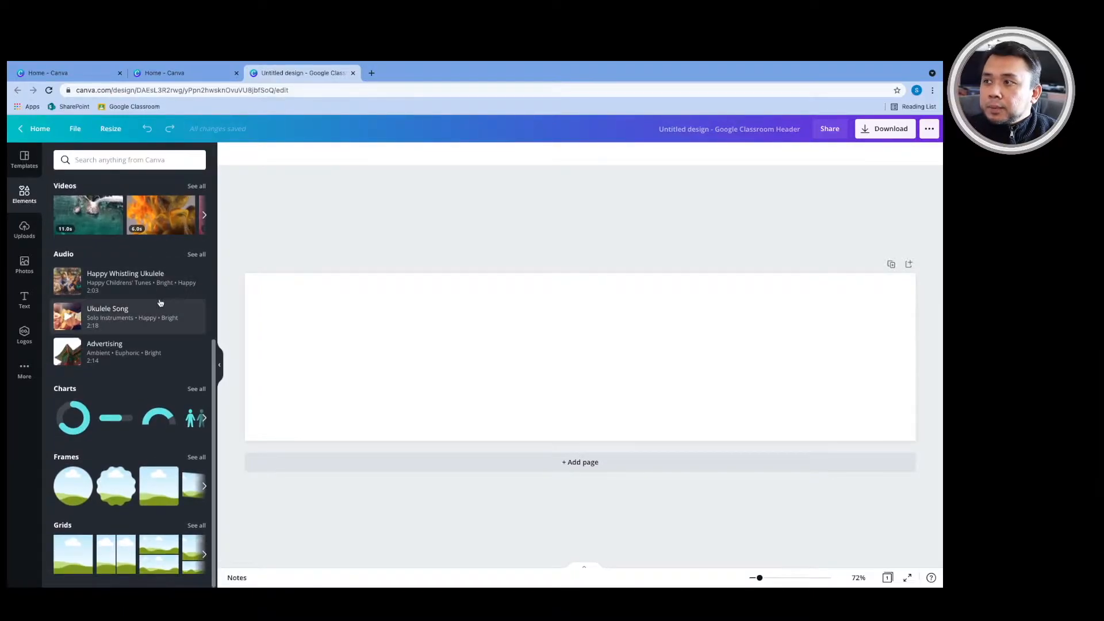
click(24, 228)
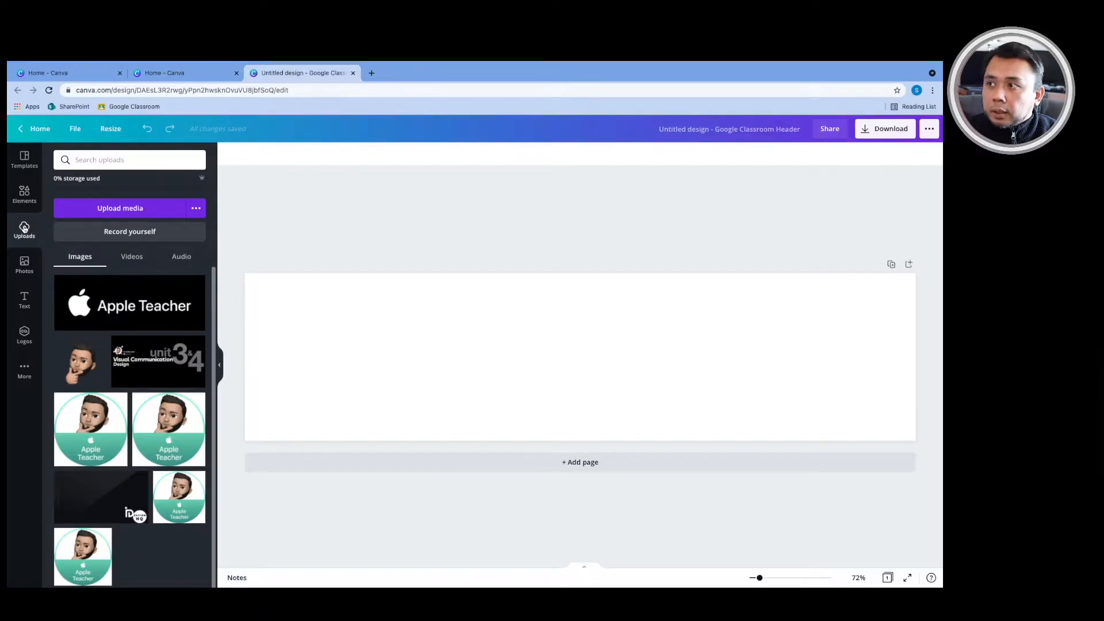
click(23, 265)
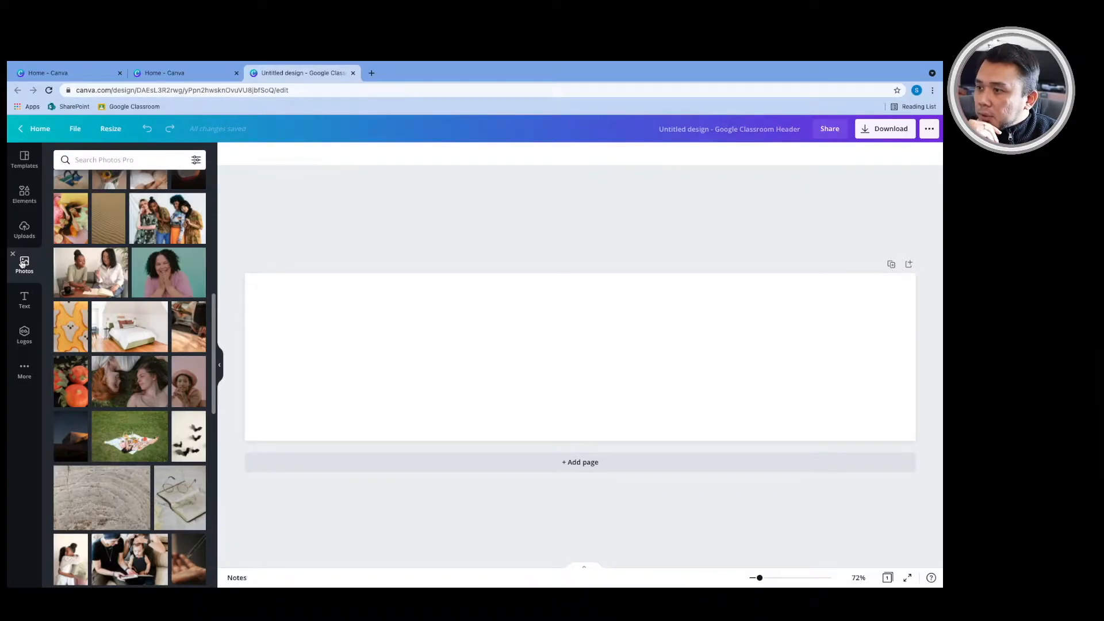
click(26, 295)
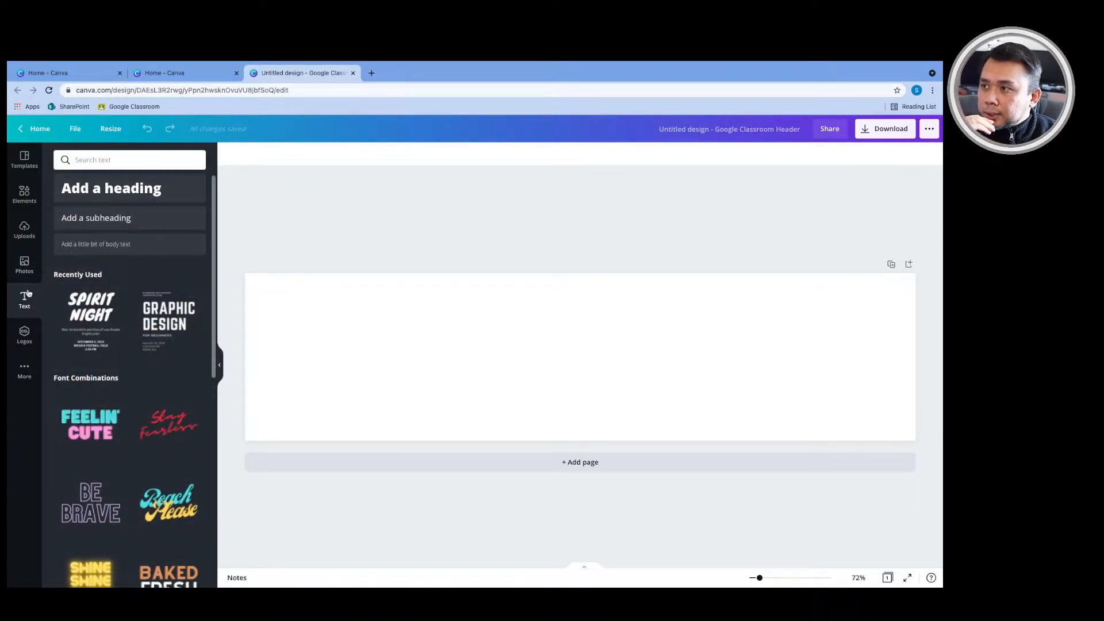
click(24, 334)
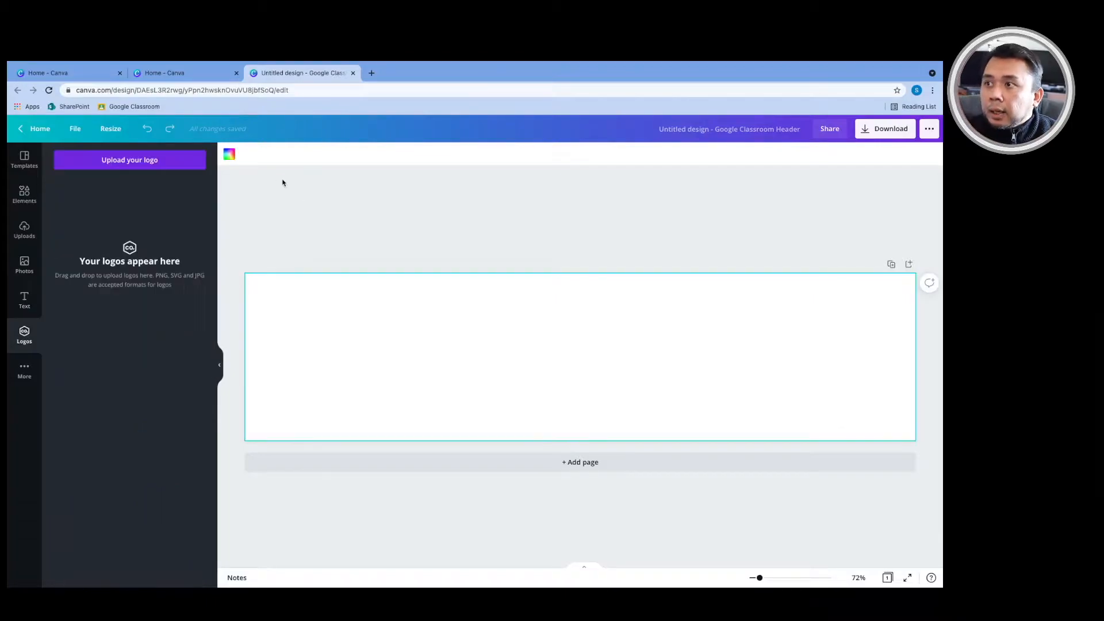
Step: Set the page background colour to black
click(231, 157)
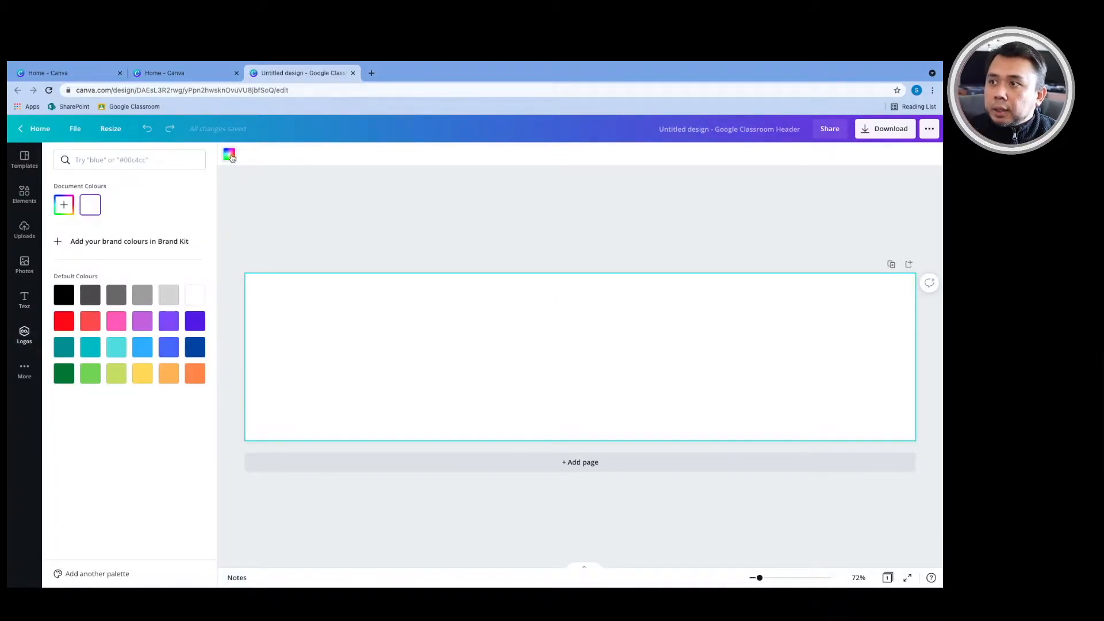
click(63, 294)
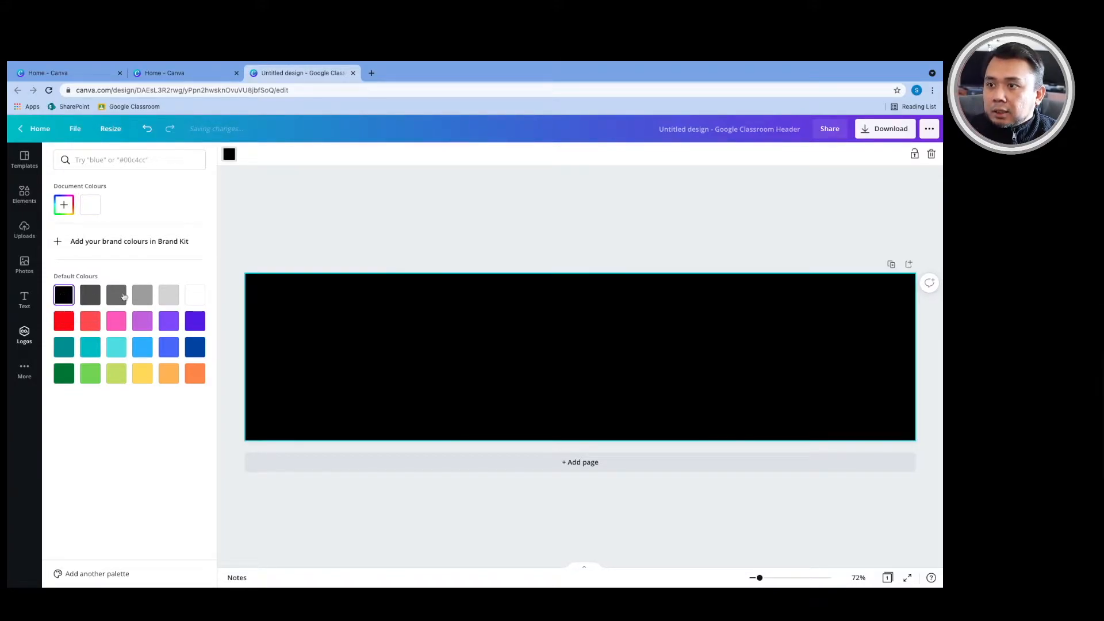
click(357, 253)
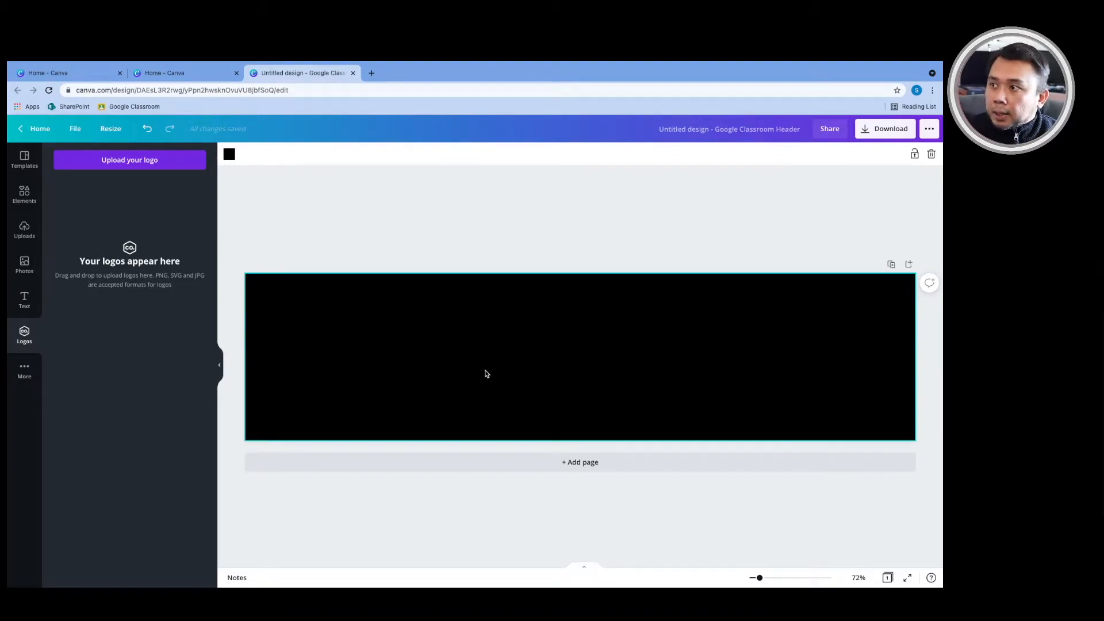
click(382, 250)
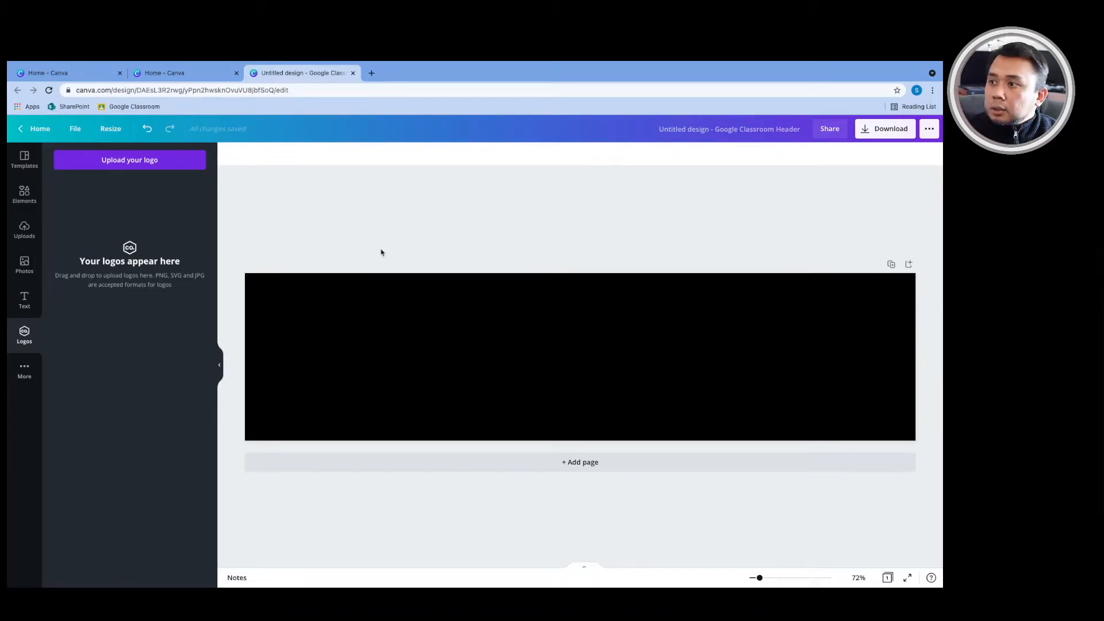
Step: Add a heading to the black header page and change its text to "Visual Communication"
click(24, 300)
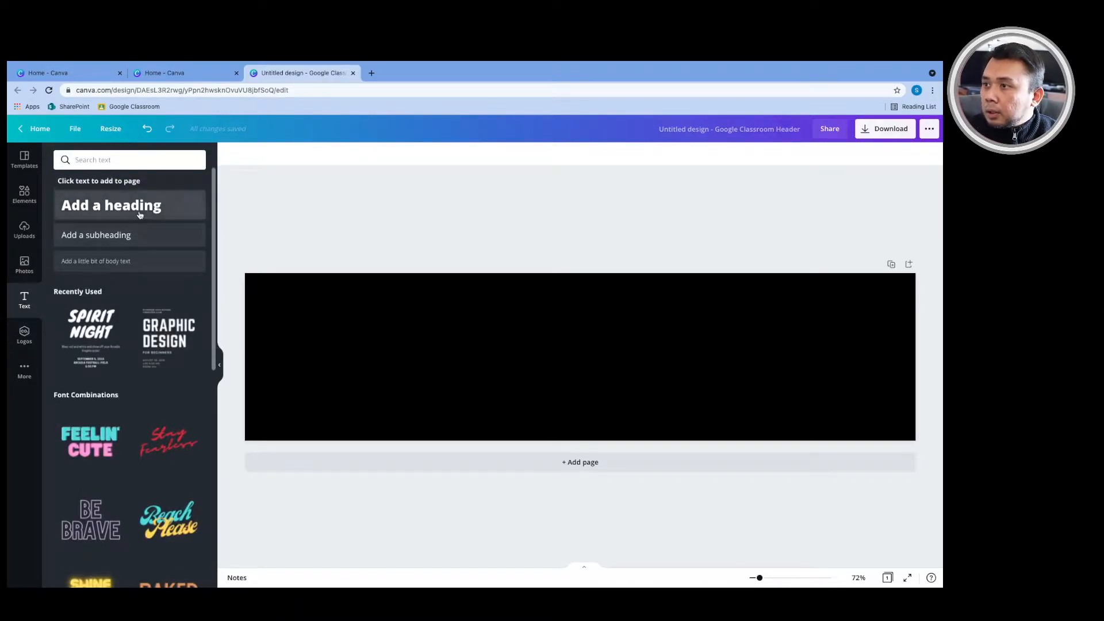
scroll(120, 202, down, 1)
click(115, 199)
drag(115, 199, 485, 355)
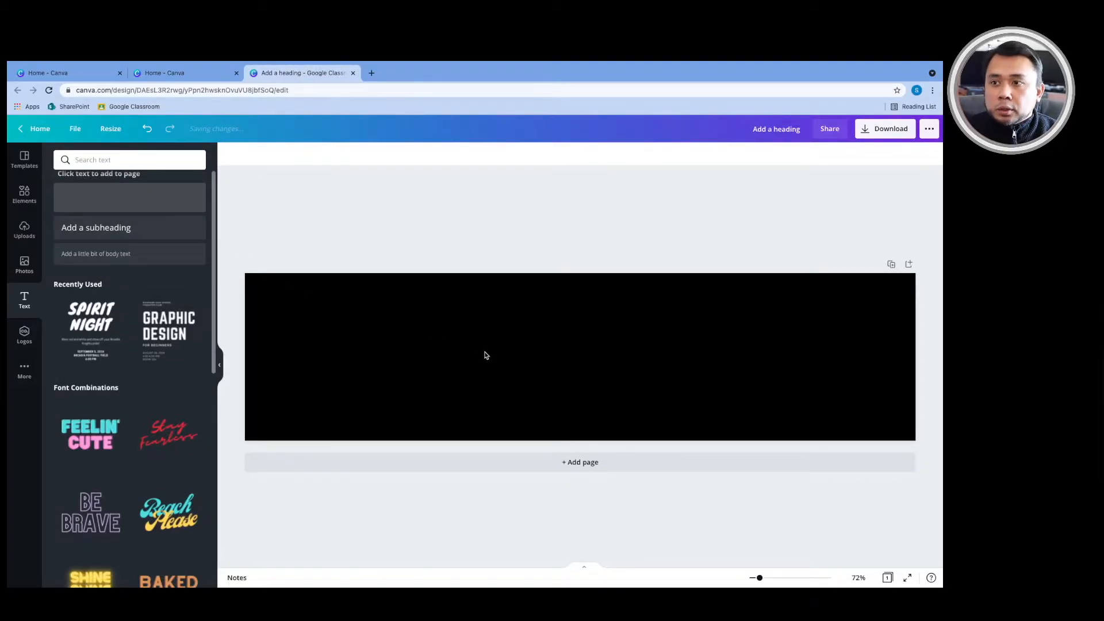
click(485, 358)
triple_click(485, 357)
text(Vi)
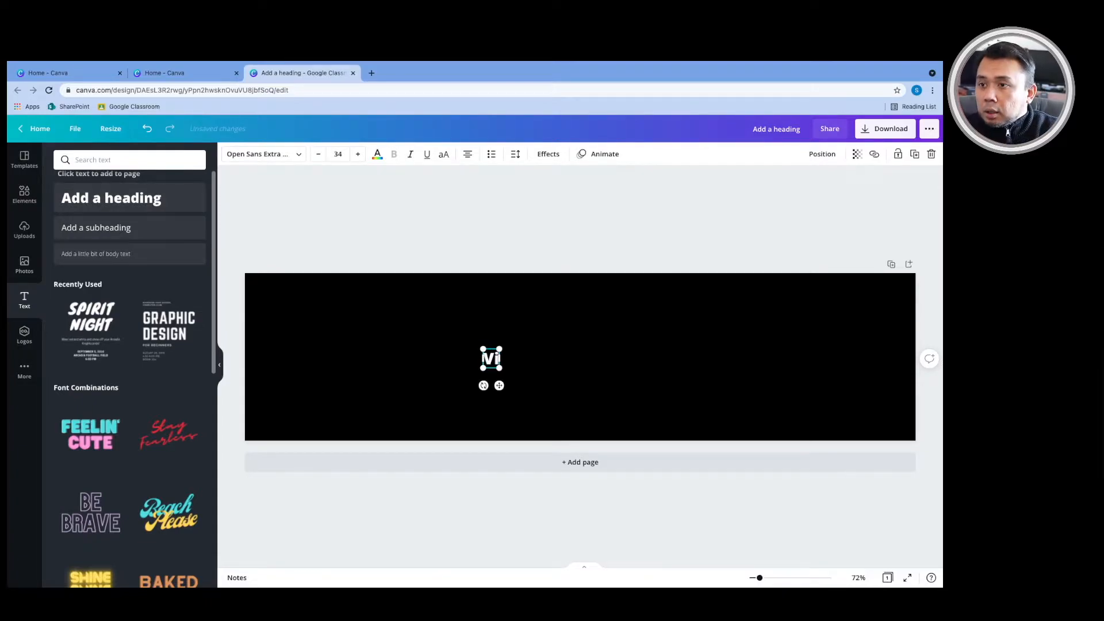
text(sual Commu)
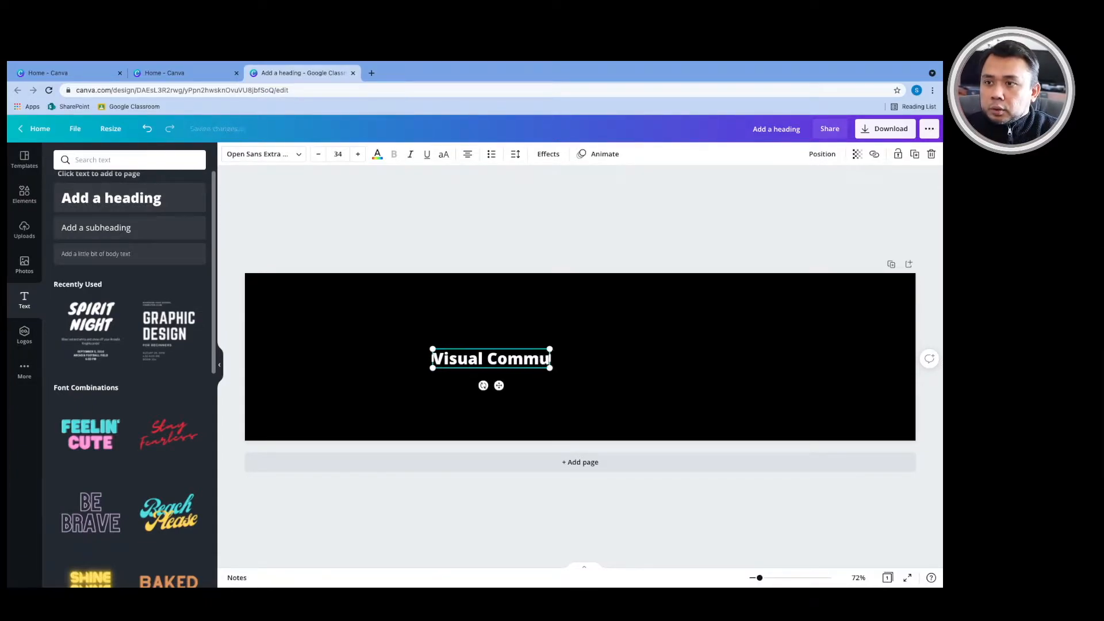
text(nication)
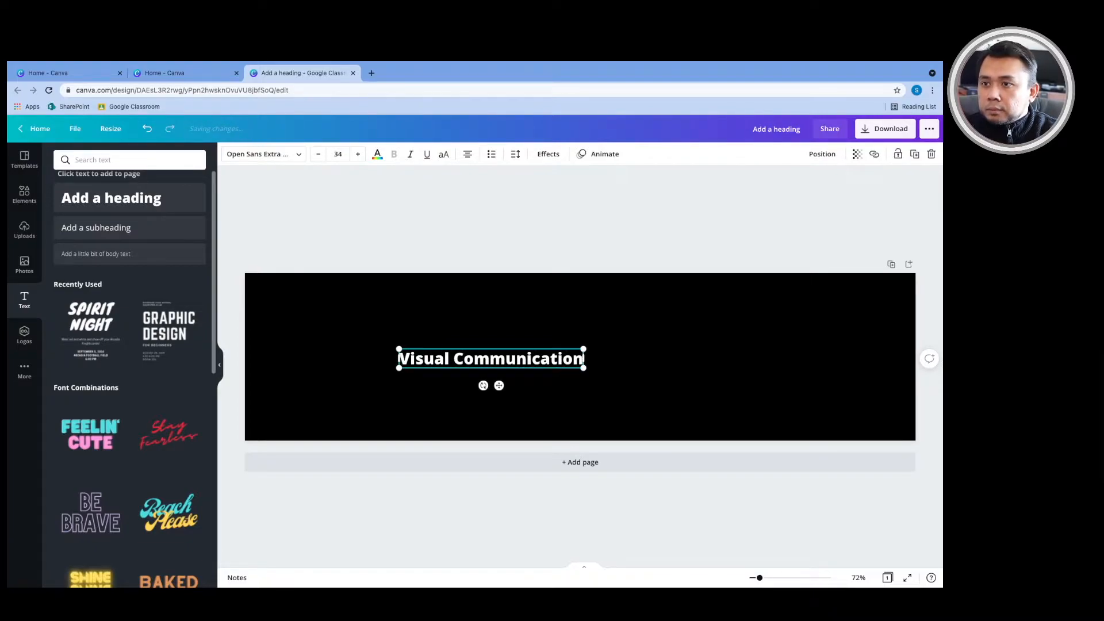
click(570, 406)
Step: Duplicate the "Visual Communication" heading, change the copy's text to "Design", and left-align it beneath the original
click(517, 363)
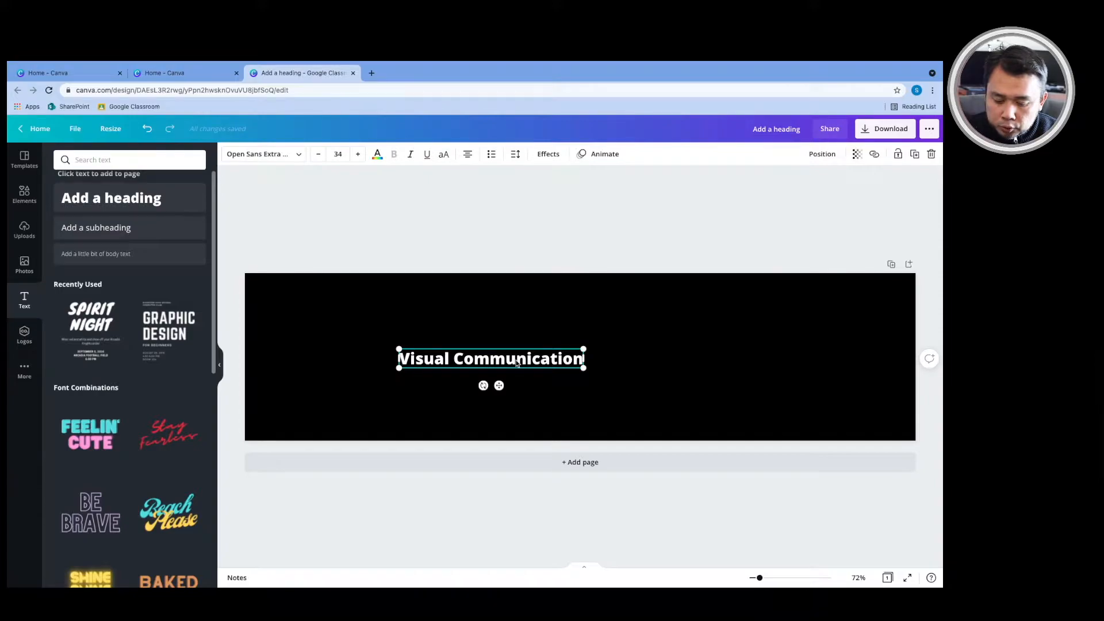
key(ctrl+d)
drag(512, 371, 502, 381)
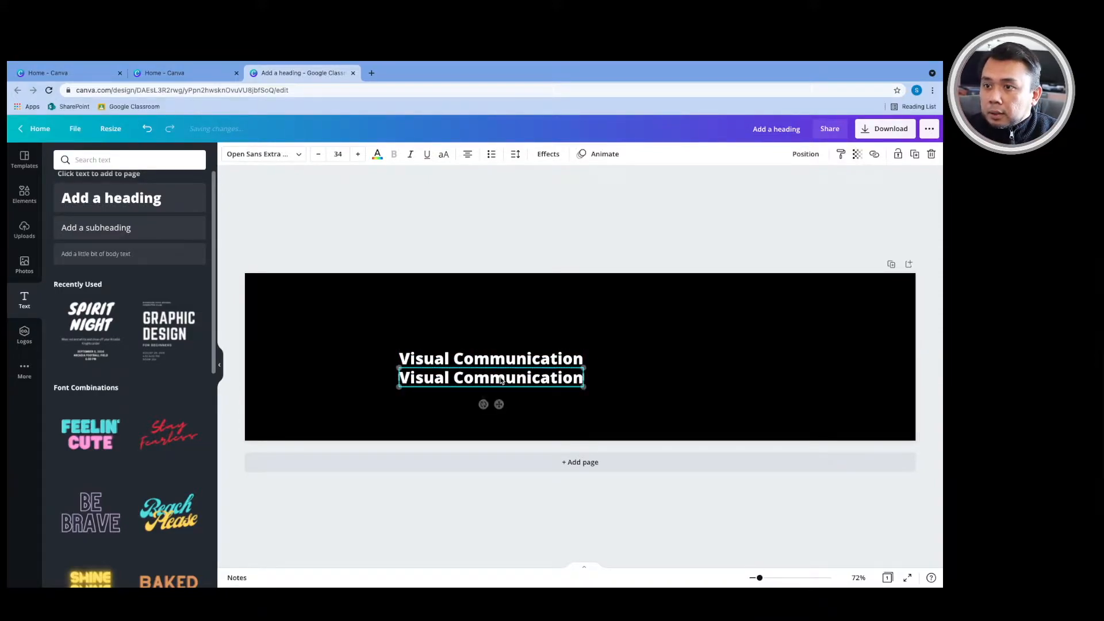
triple_click(501, 381)
key(BackSpace)
text(Design)
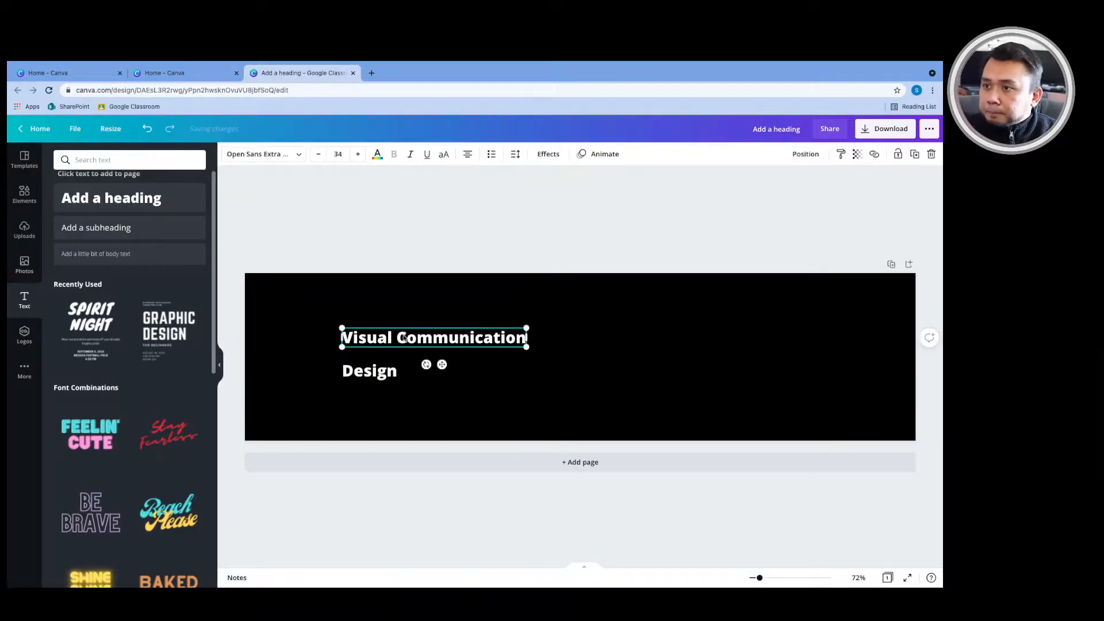
click(519, 241)
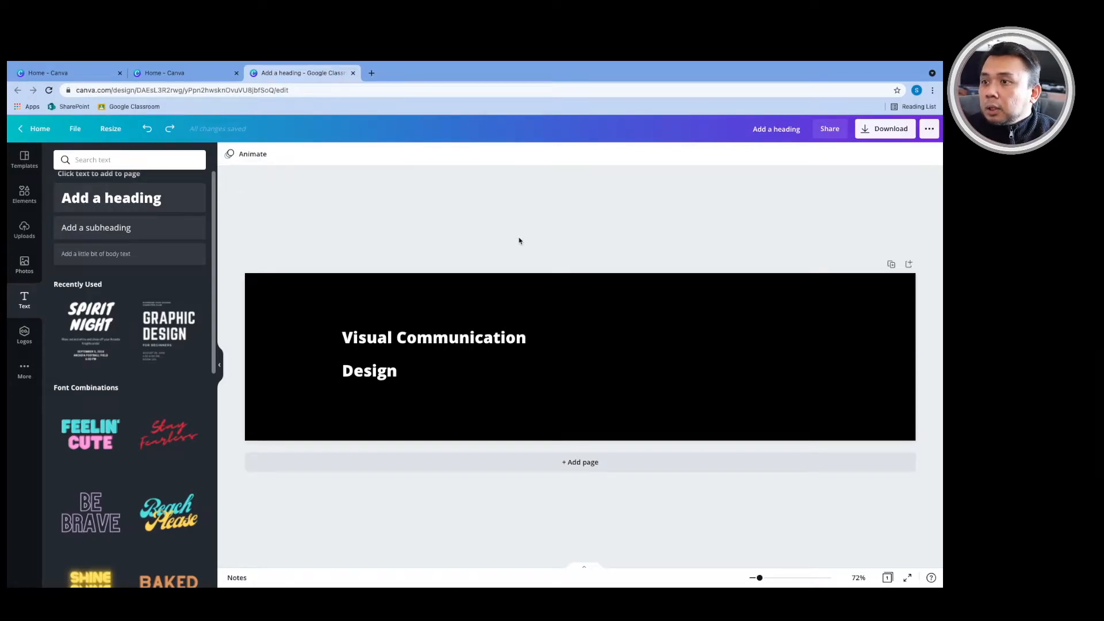
Step: Enlarge the "Visual Communication" heading to font size 100
click(464, 338)
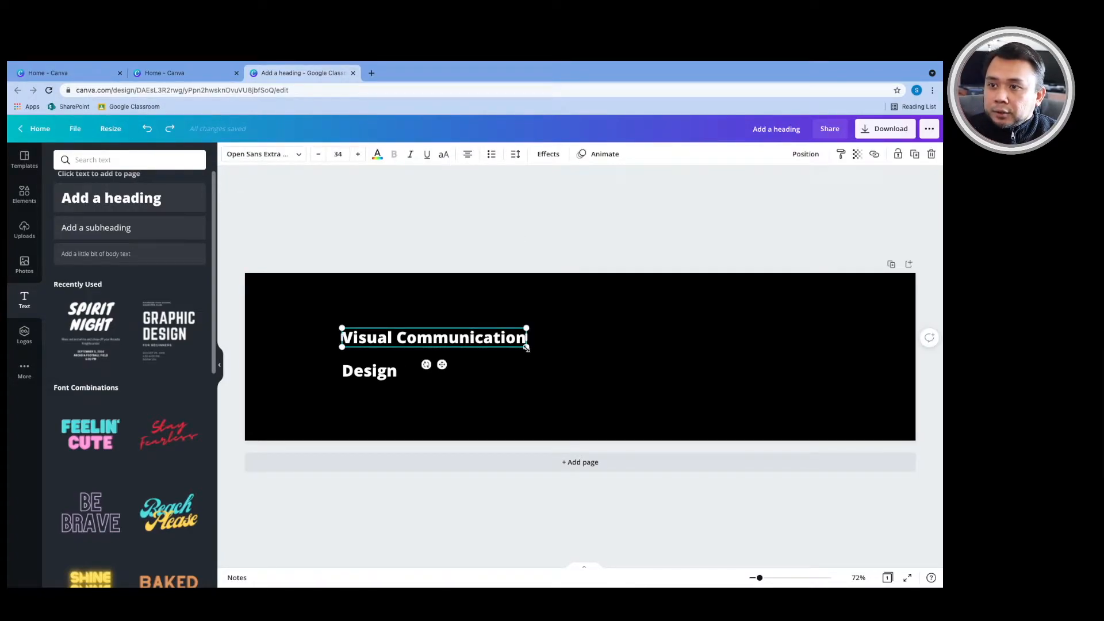
drag(527, 347, 594, 381)
click(338, 155)
click(341, 156)
text(100)
key(Return)
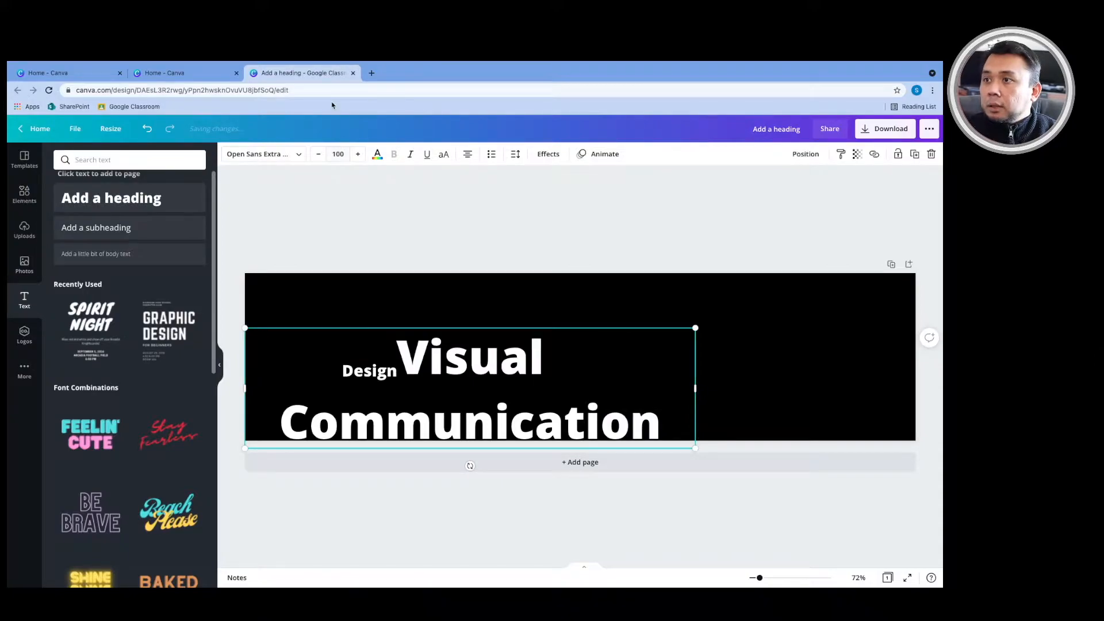
Step: Set the "Visual Communication" heading to font size 75 and move it slightly away from the page's left edge
click(340, 153)
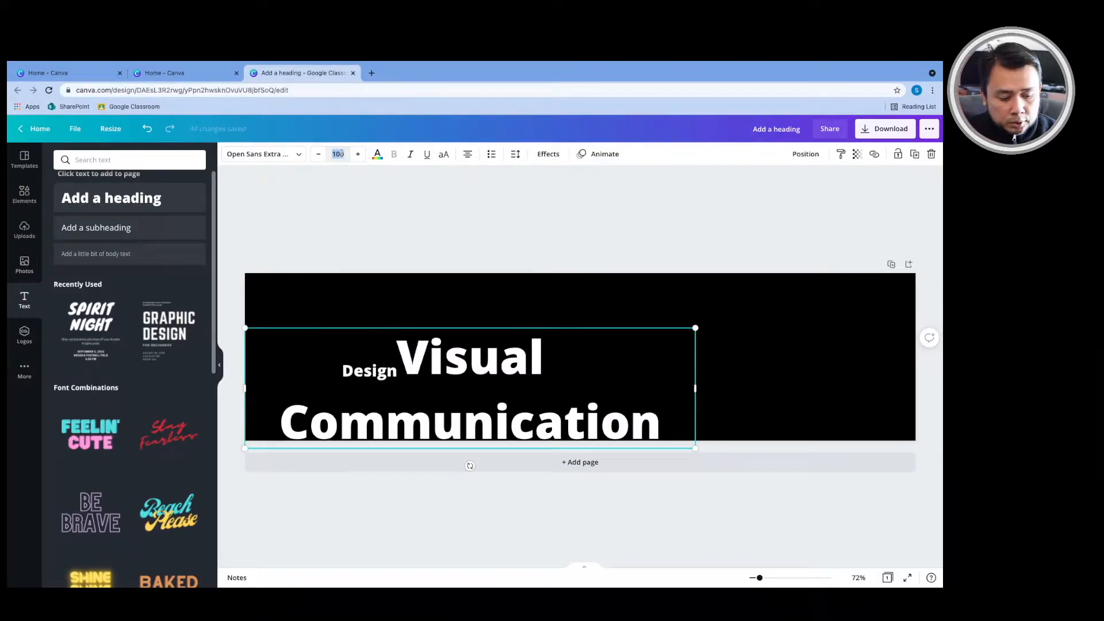
text(75)
key(Return)
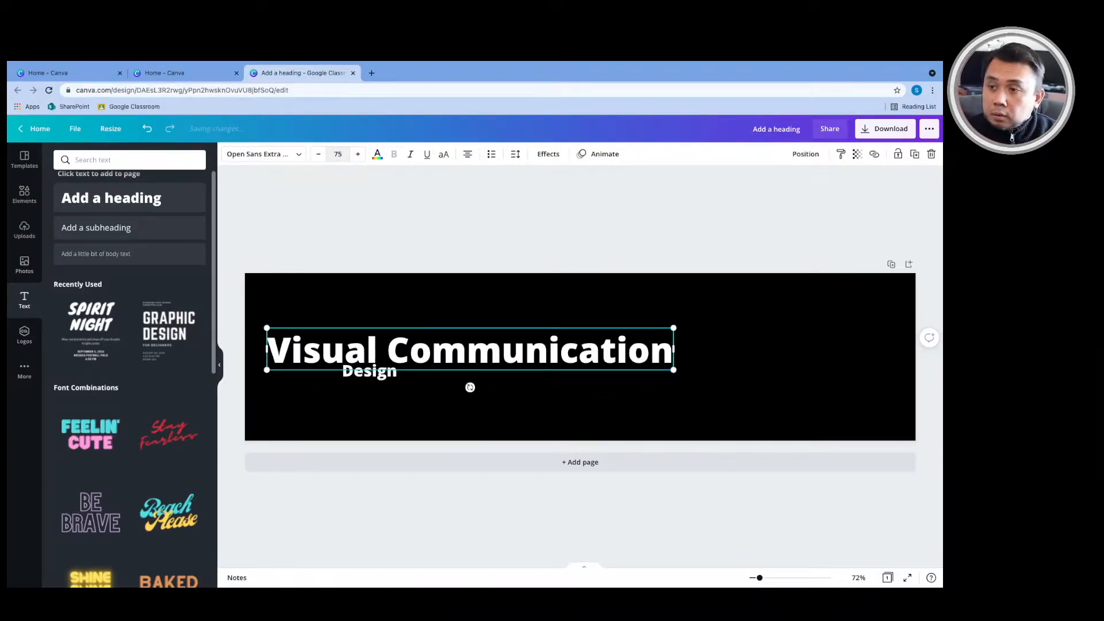
drag(397, 351, 437, 348)
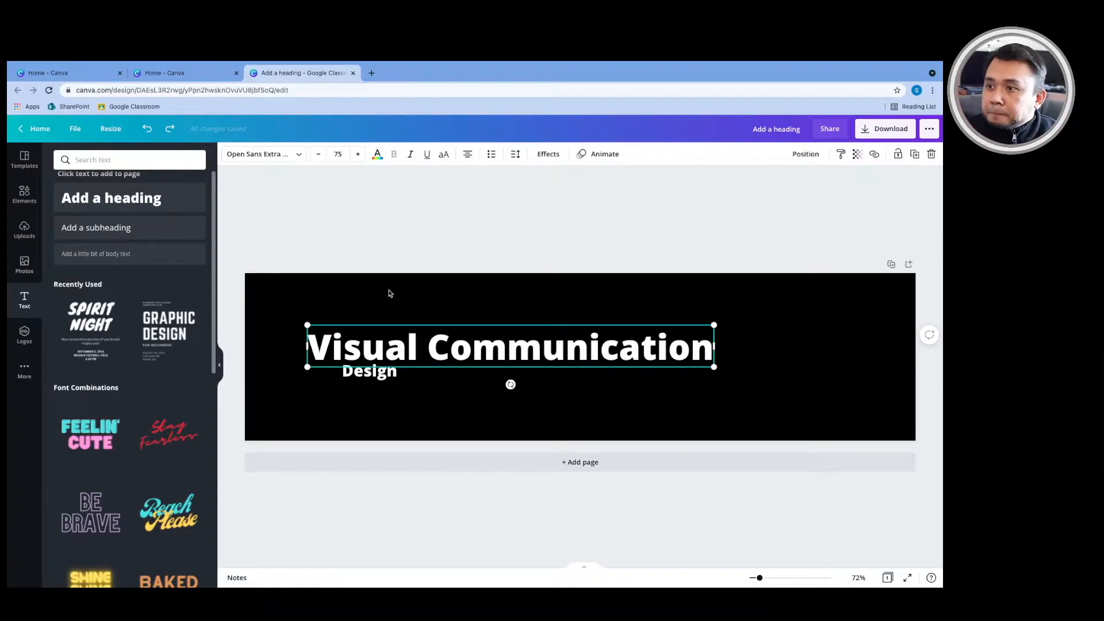
Step: Enlarge the "Design" text to about font size 70 and align it under the left edge of "Visual Communication"
click(391, 371)
key(Return)
drag(370, 376, 350, 382)
drag(390, 396, 420, 408)
click(461, 349)
click(460, 349)
click(420, 247)
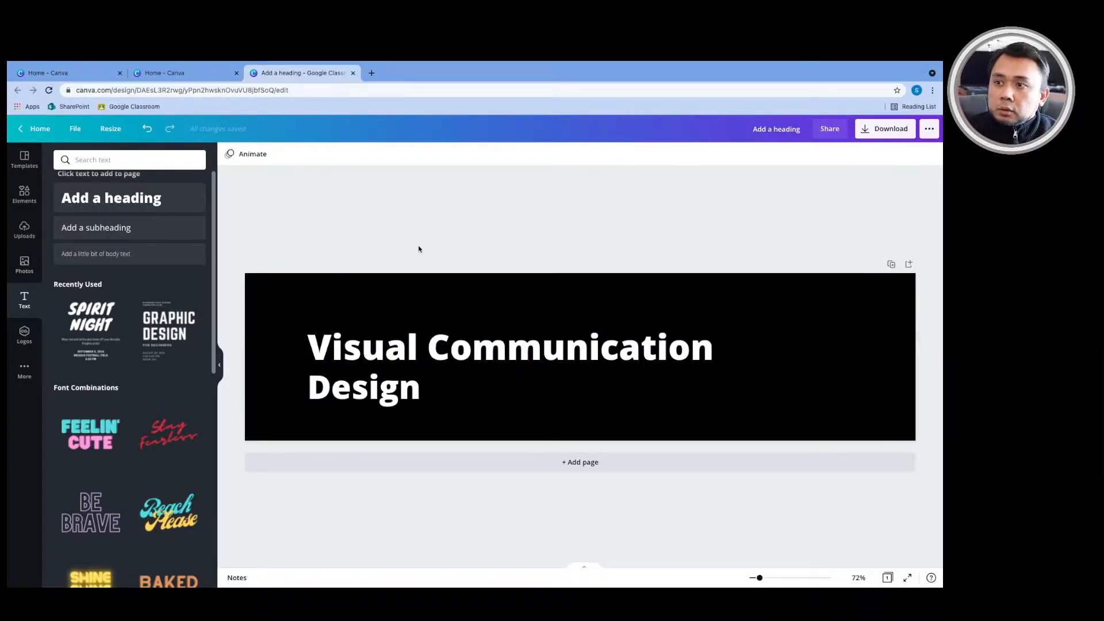
Step: Change the "Visual Communication" font to Livvic Bold and realign the heading with the left edge of "Design"
double_click(421, 346)
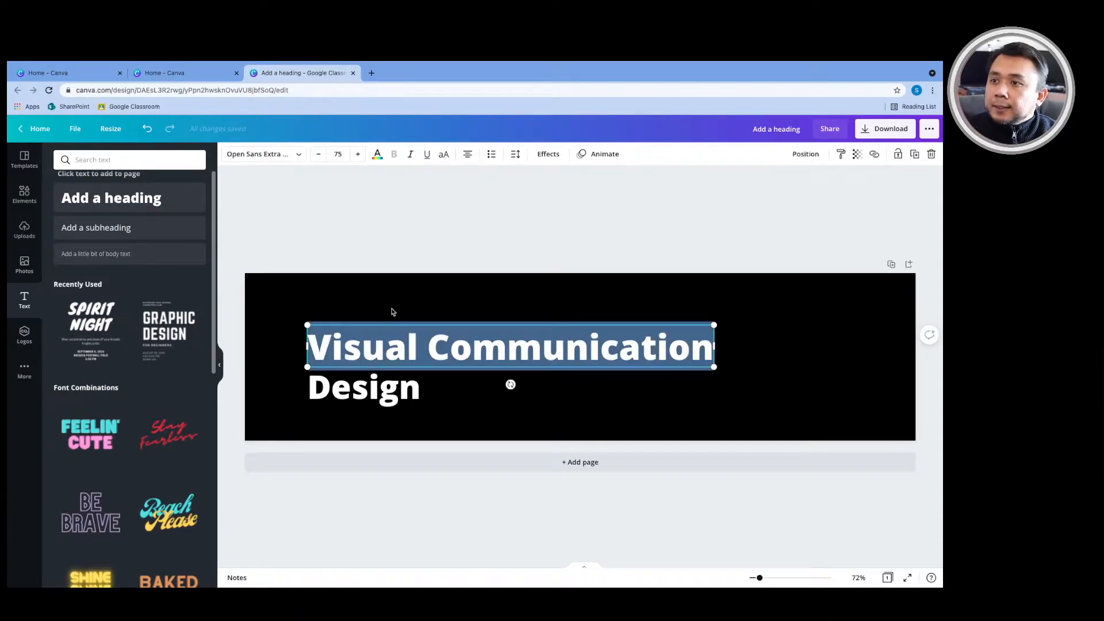
click(298, 158)
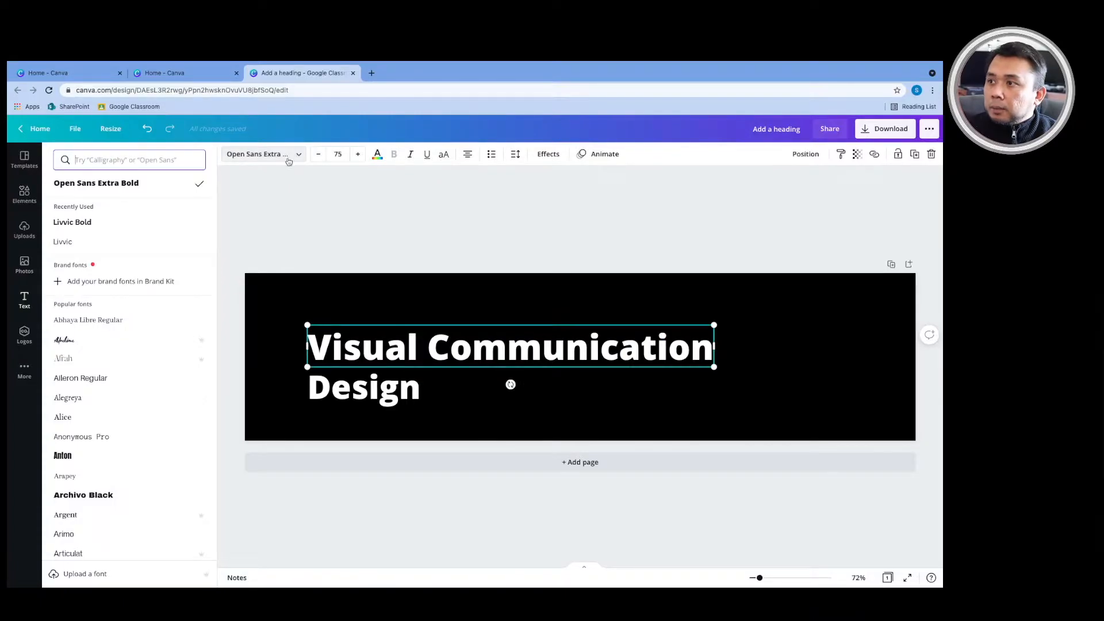
click(106, 223)
click(299, 156)
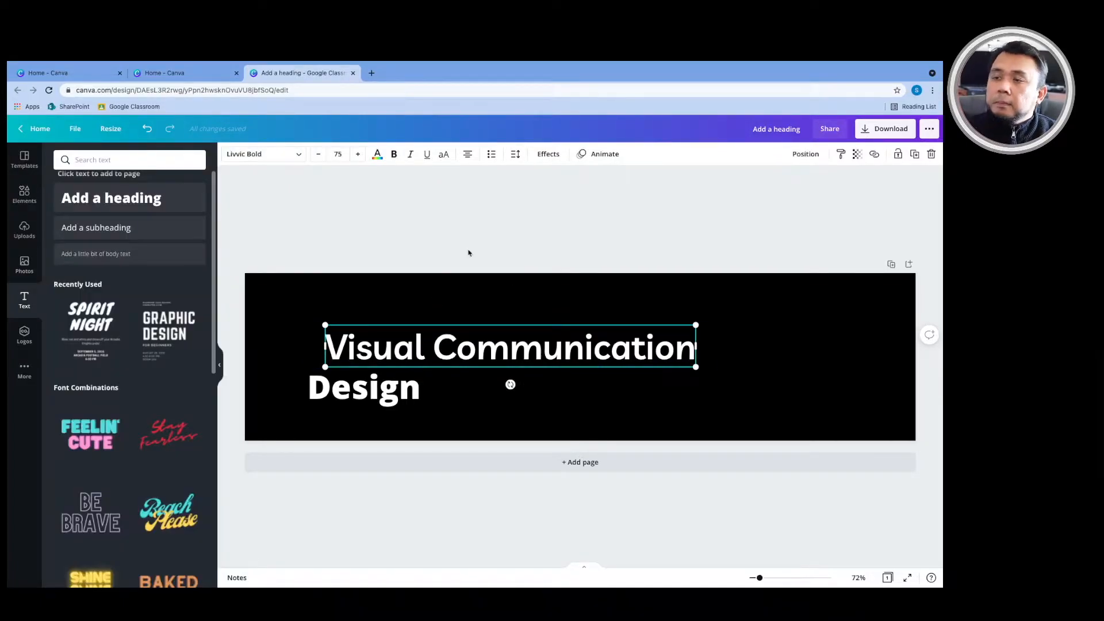
drag(489, 348, 471, 347)
Step: Change the "Design" font to Livvic Bold and set it close beneath "Visual Communication"
click(368, 388)
click(299, 155)
click(106, 223)
click(298, 155)
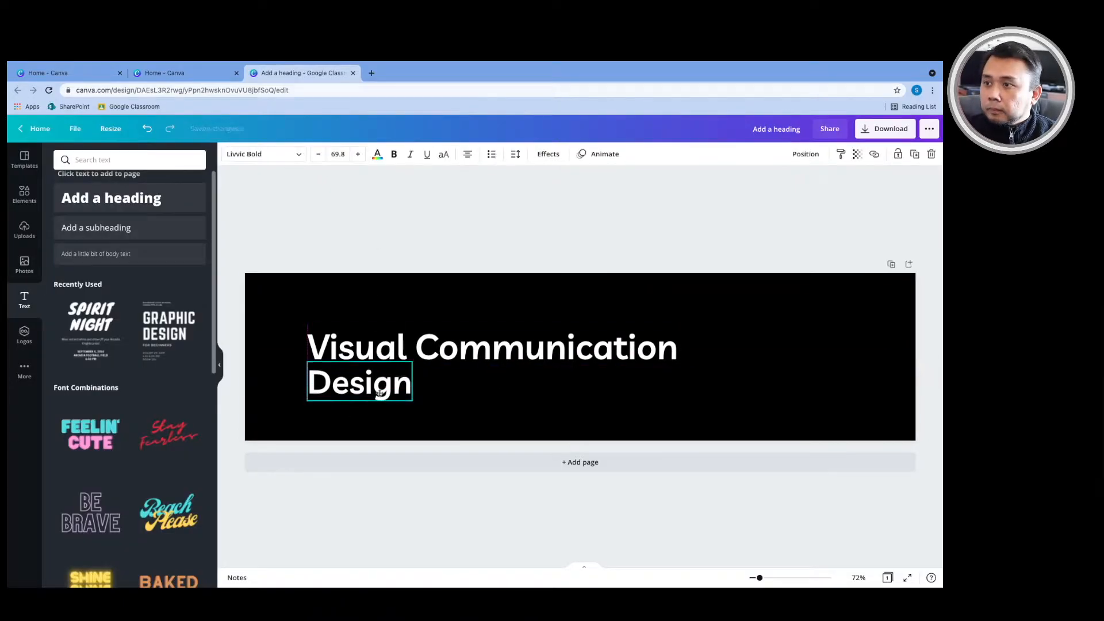
click(406, 225)
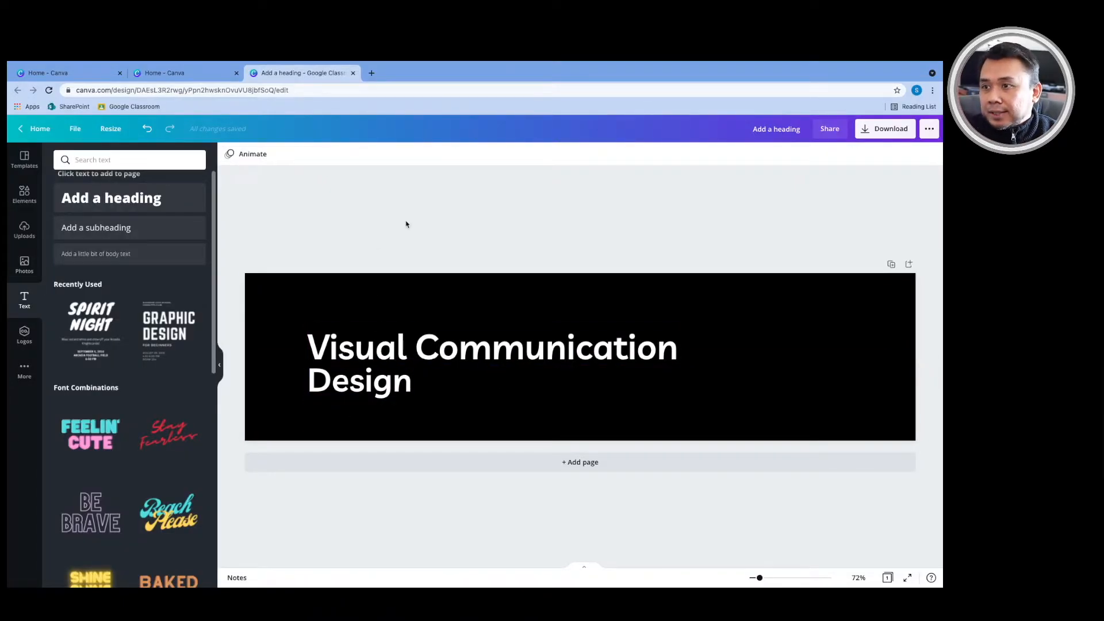
Step: Add a heading reading "3", enlarge it to about font size 239 and place it beside "Visual Communication"
click(129, 198)
text(3)
drag(742, 369, 795, 479)
drag(766, 406, 813, 368)
Step: Duplicate the large "3", change the copy to "4" and enlarge it diagonally below the "3"
key(super+c)
key(super+v)
double_click(812, 368)
text(4)
click(719, 331)
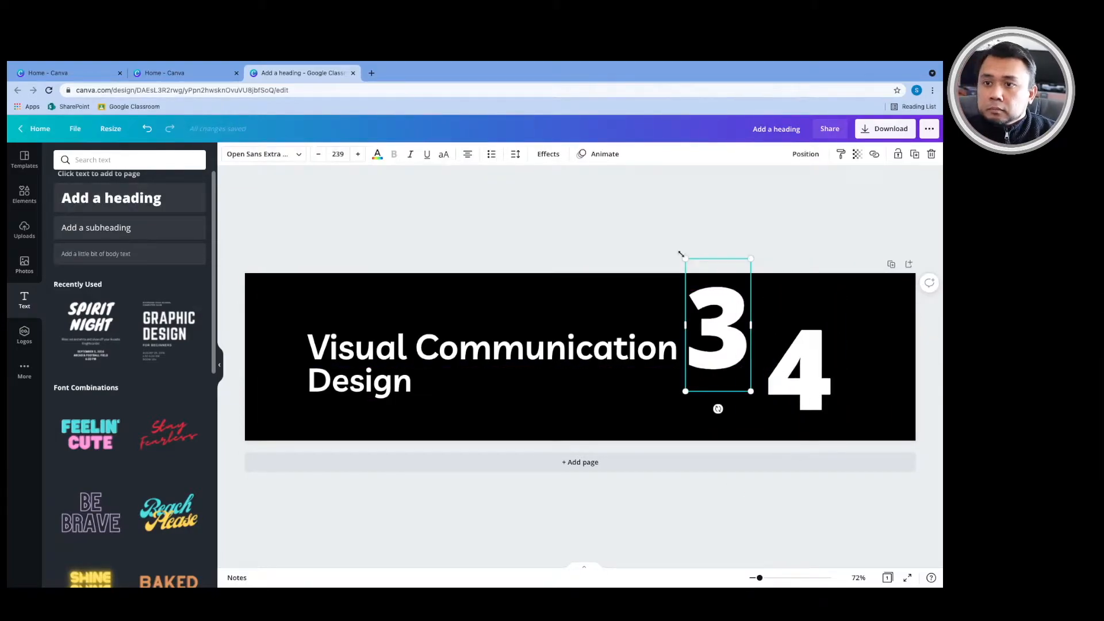
drag(832, 433, 843, 451)
Step: Add another copy of the number, change it to "&" and shrink it to fit between "3" and "4"
click(722, 339)
key(super+v)
double_click(748, 331)
text(&)
drag(717, 247, 775, 332)
Step: Create a "unit" text about font size 67 and place it just before the "3", above the end of "Communication"
drag(797, 368, 608, 327)
click(732, 256)
double_click(543, 294)
text(unit)
key(super+a)
click(338, 154)
text(100)
key(Return)
drag(567, 281, 601, 301)
drag(634, 319, 645, 320)
click(601, 215)
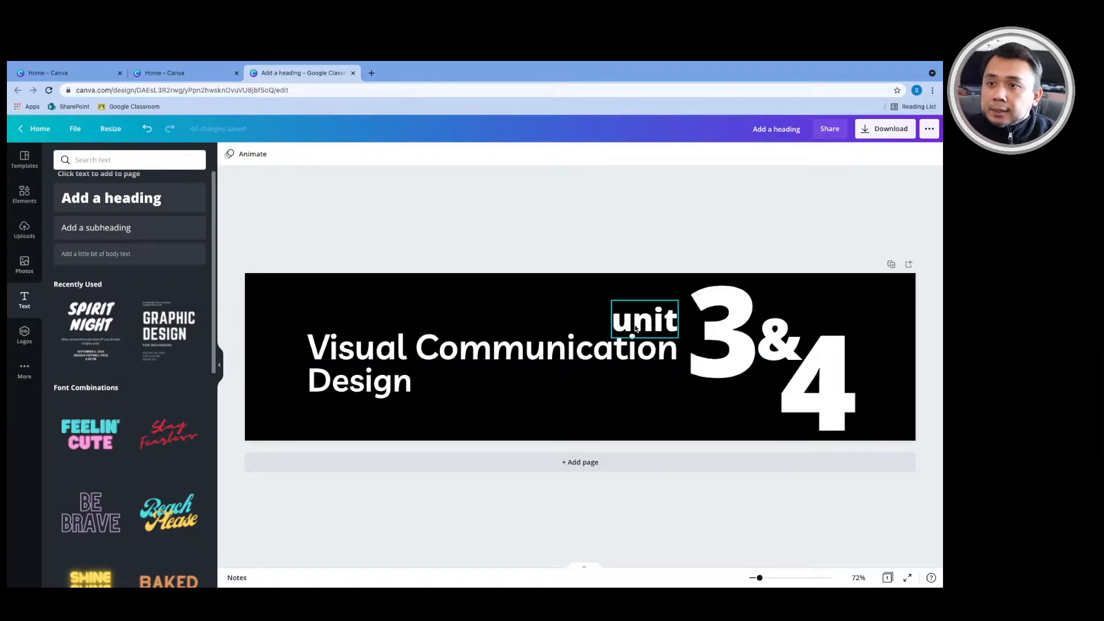
Step: Change the text colour of "unit" to grey
click(655, 324)
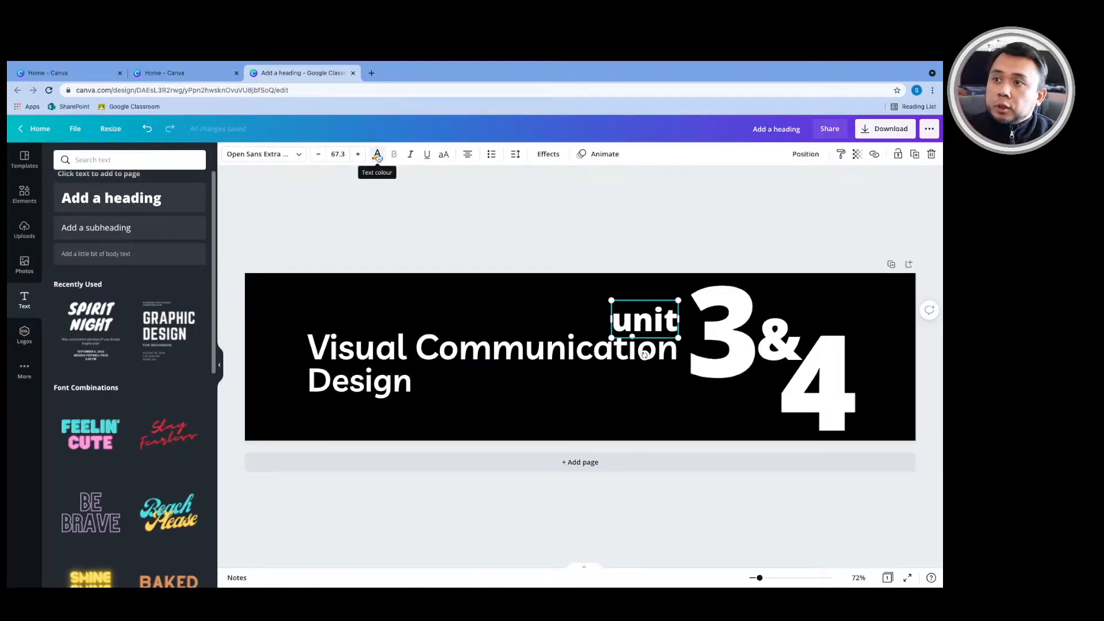
click(375, 155)
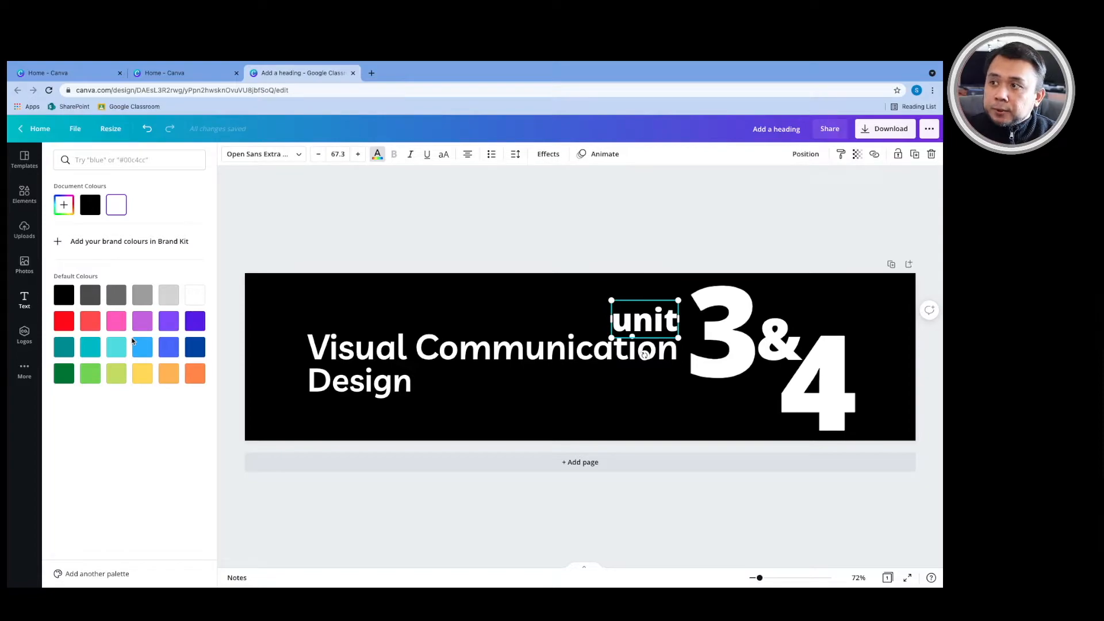
click(64, 207)
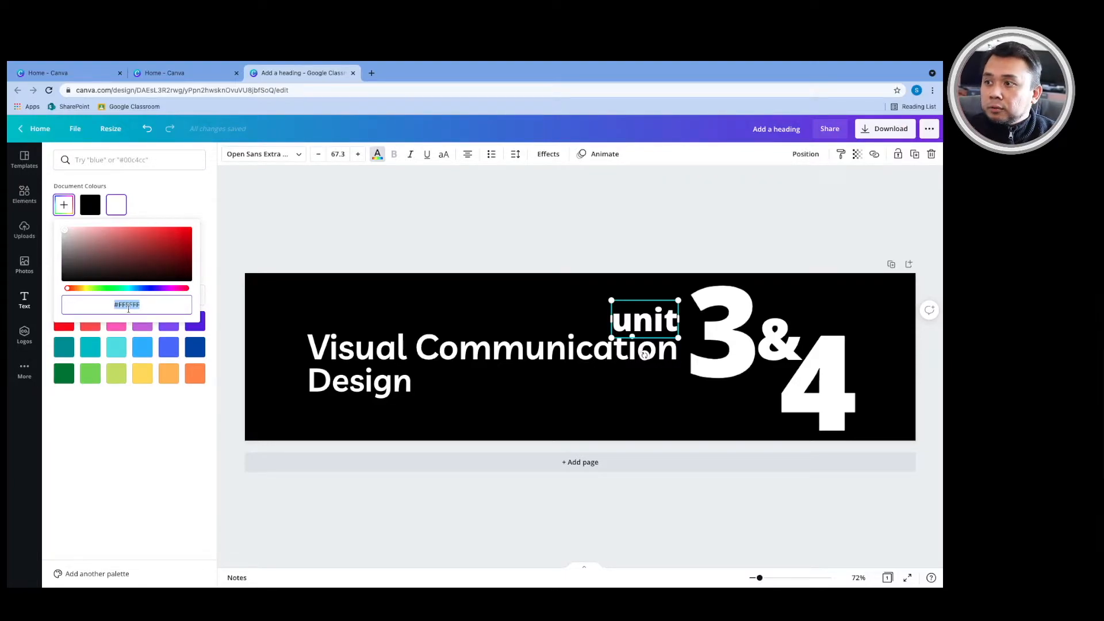
click(135, 462)
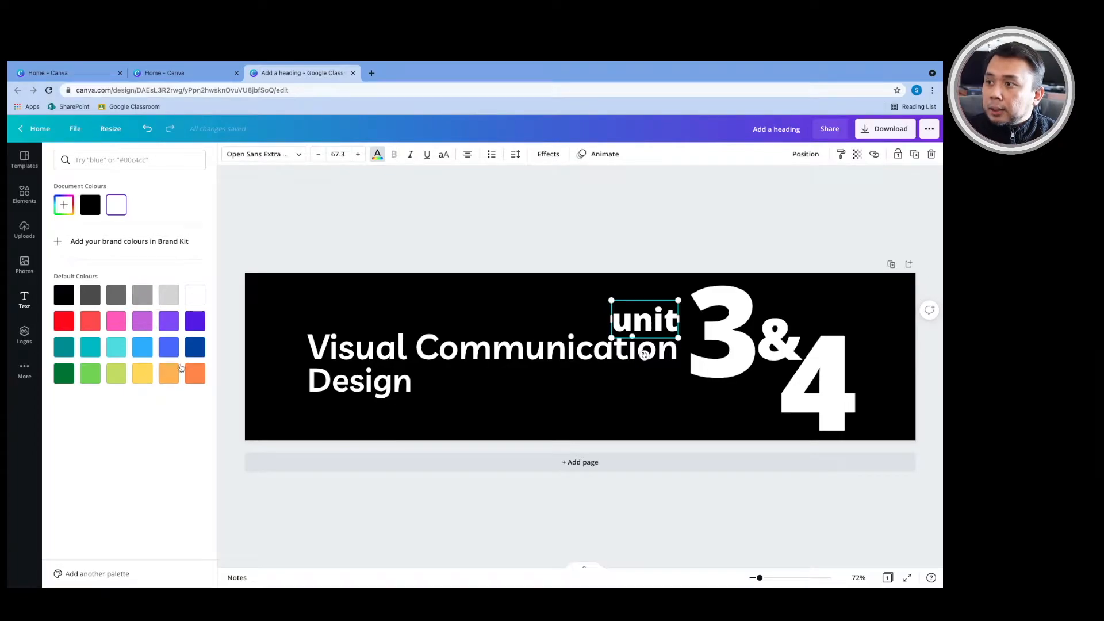
click(167, 299)
click(640, 219)
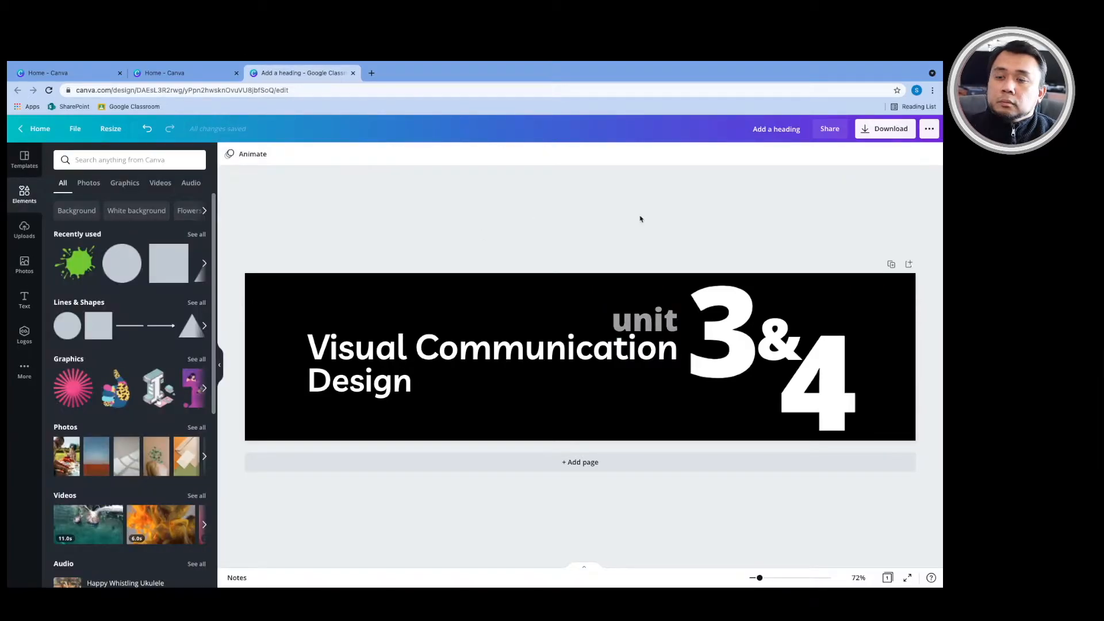
Step: Apply the same grey as "unit" to the "3", "&" and "4" texts
click(726, 304)
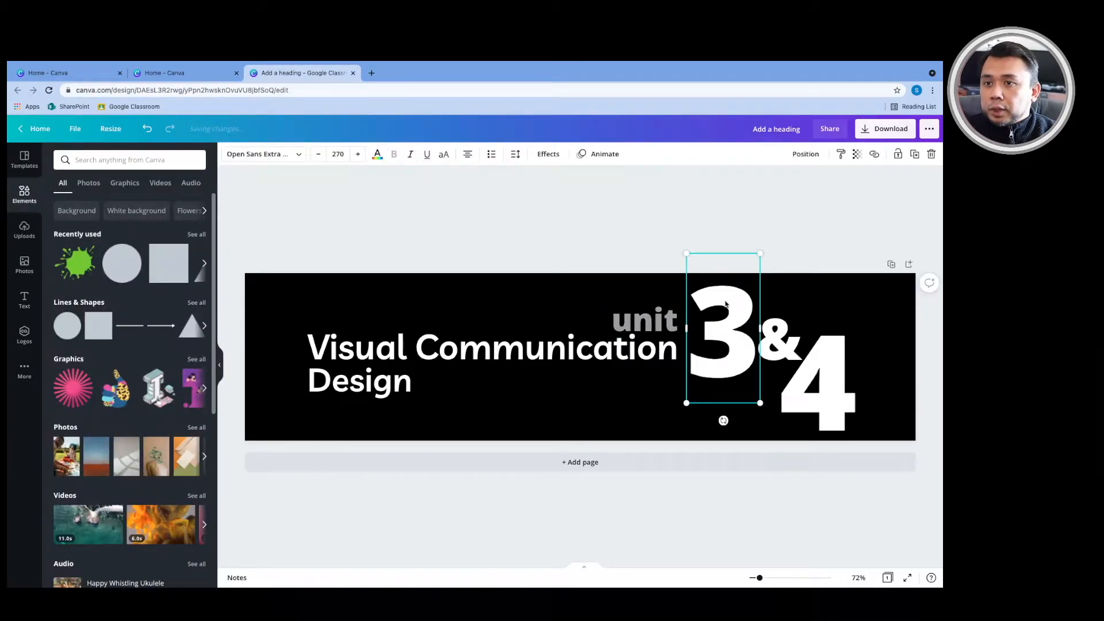
click(379, 156)
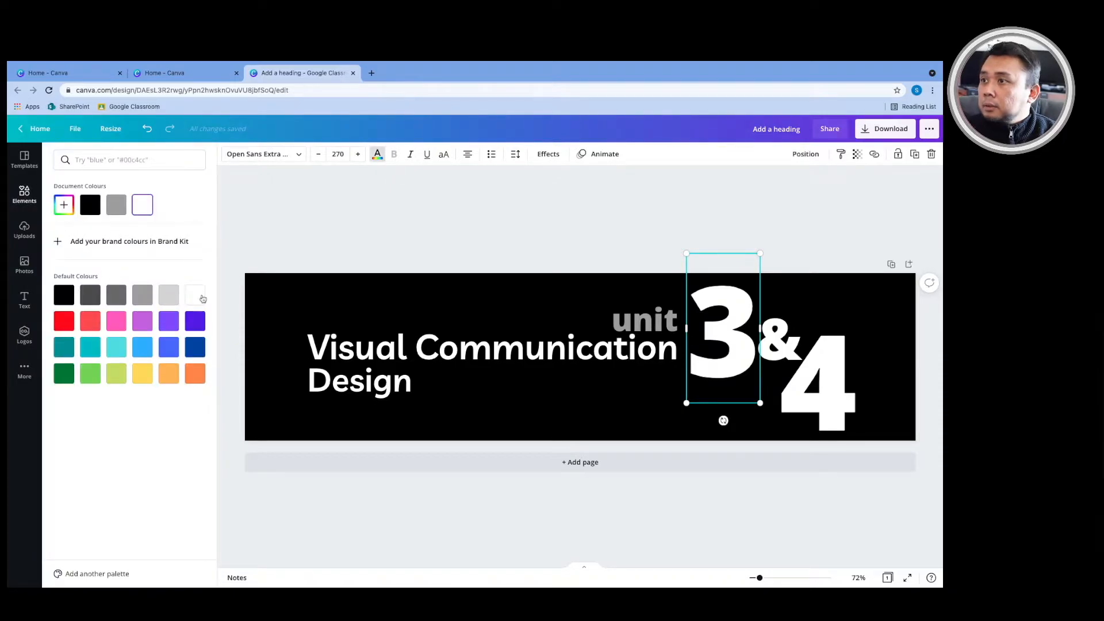
click(115, 206)
click(781, 340)
click(116, 207)
click(821, 379)
click(116, 207)
click(630, 210)
Step: Make the "unit" text partly transparent and set the transparency of the "3" to 60
click(644, 319)
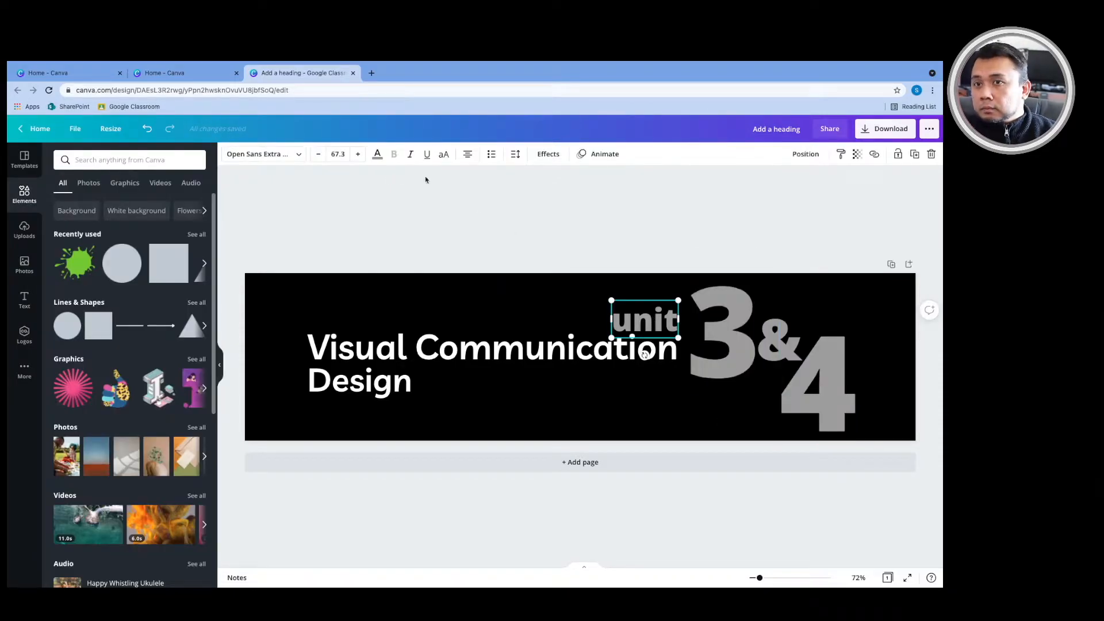
click(858, 155)
drag(825, 184, 801, 186)
click(724, 333)
click(858, 154)
double_click(844, 183)
text(60)
Step: Set the transparency of the "&" and the "4" to 60 each
click(779, 340)
click(857, 154)
text(60)
click(828, 379)
click(858, 154)
double_click(844, 183)
text(60)
click(381, 216)
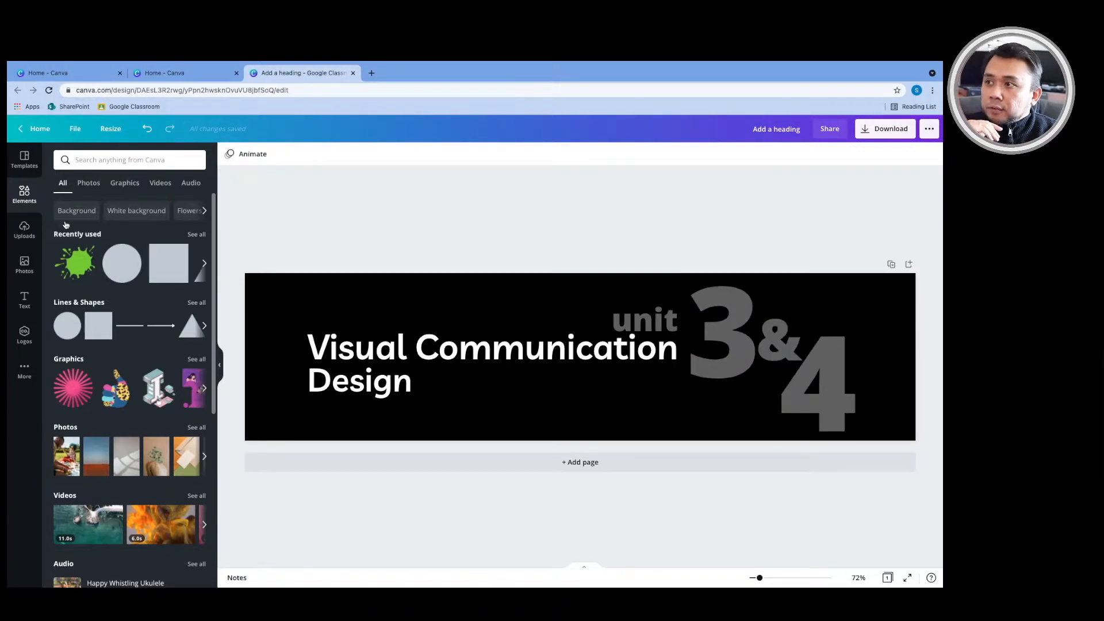
Step: Upload the image file AppleTeacher_white.png
click(23, 230)
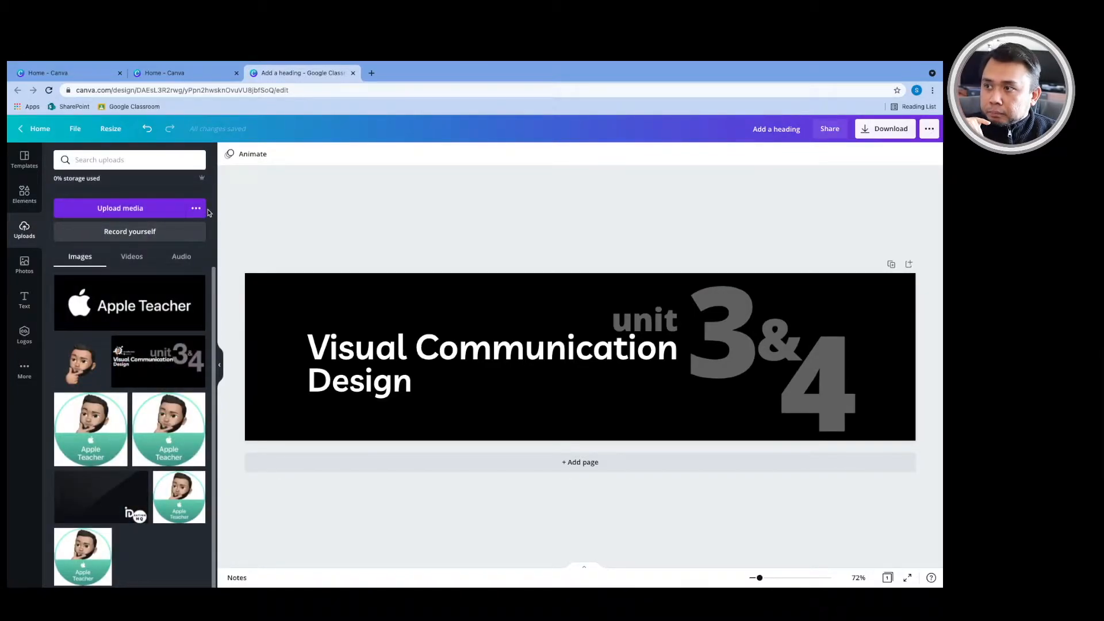
click(111, 211)
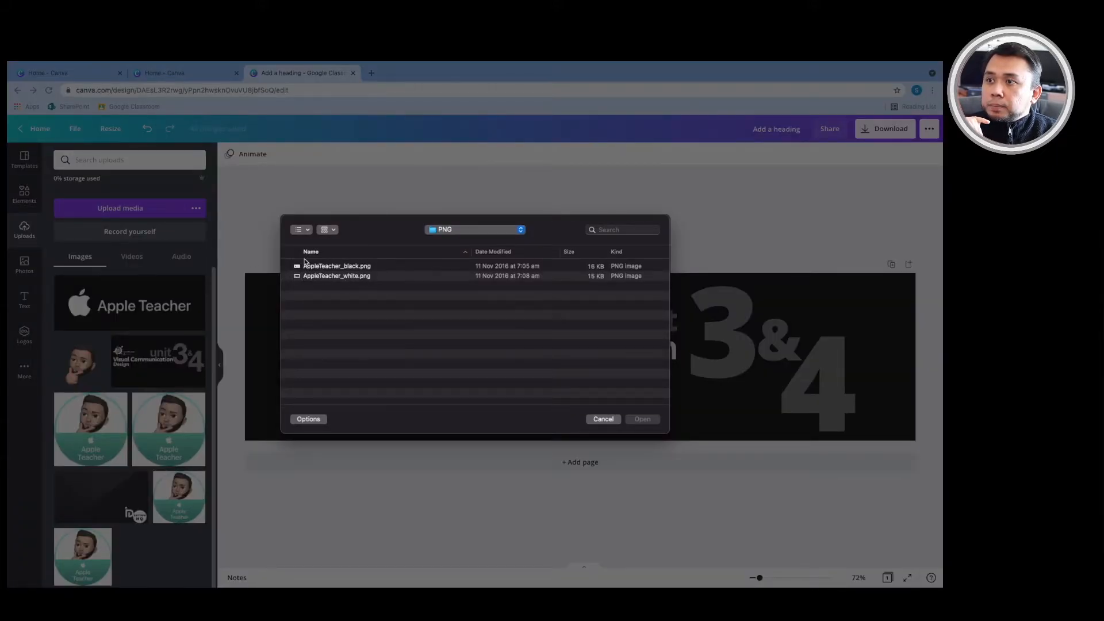
click(332, 278)
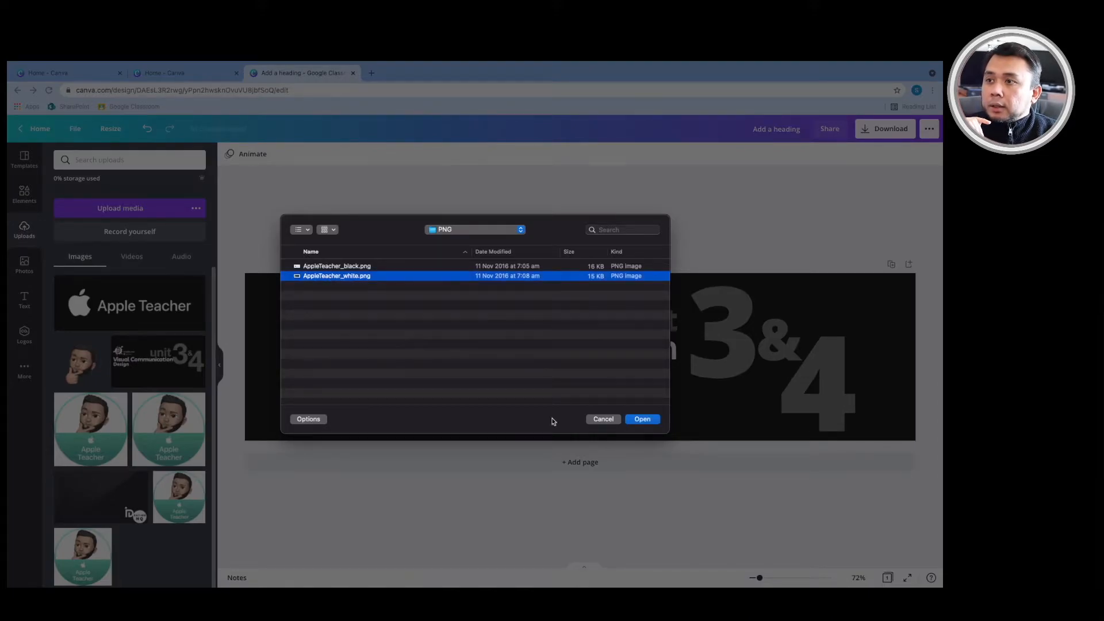
click(643, 420)
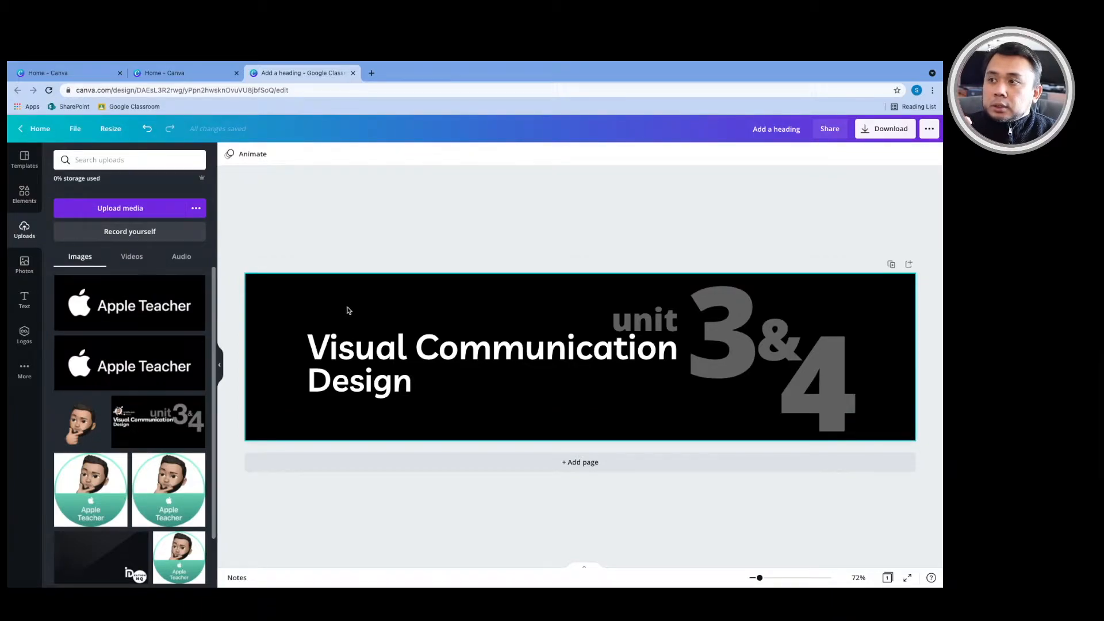
Step: Place the uploaded Apple Teacher logo on the page, shrink it and position it just above "Visual"
drag(405, 302, 383, 297)
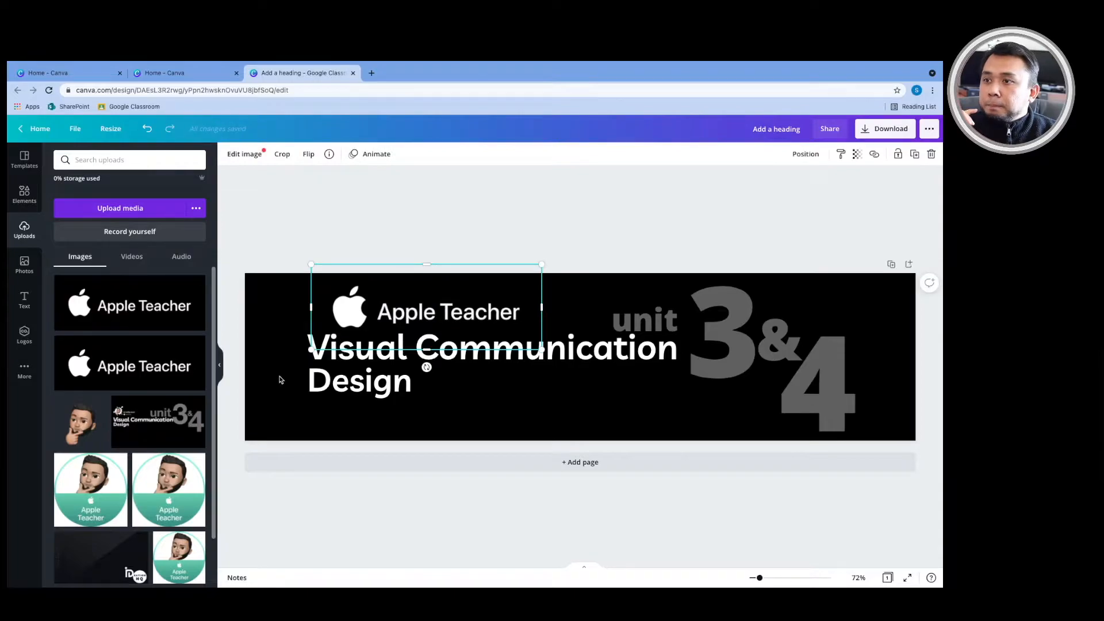
drag(542, 263, 400, 336)
drag(358, 366, 382, 346)
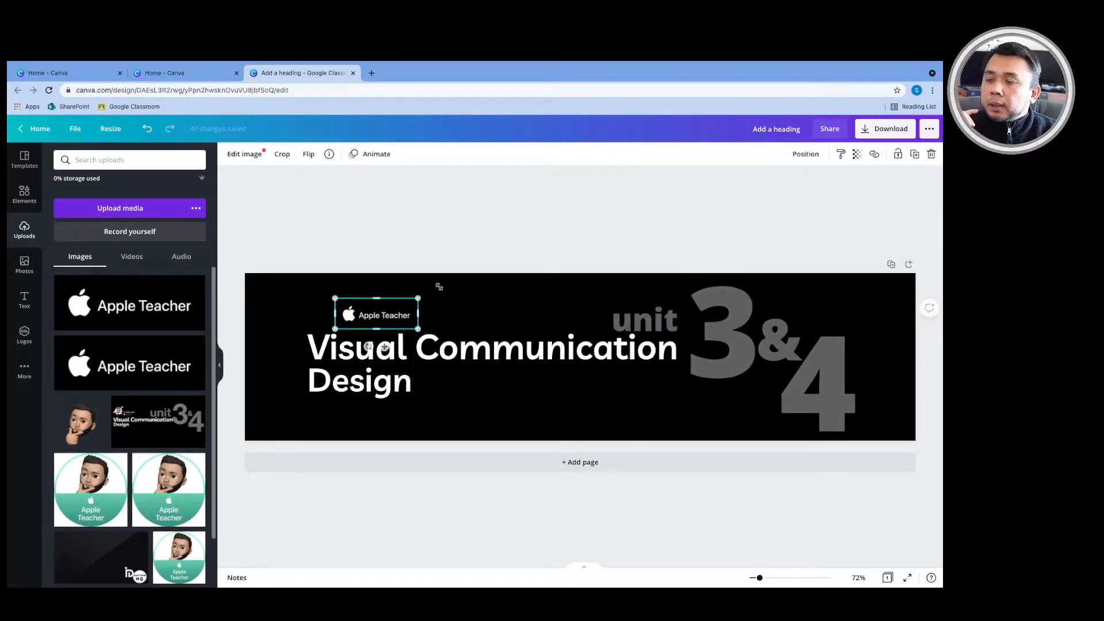
click(455, 231)
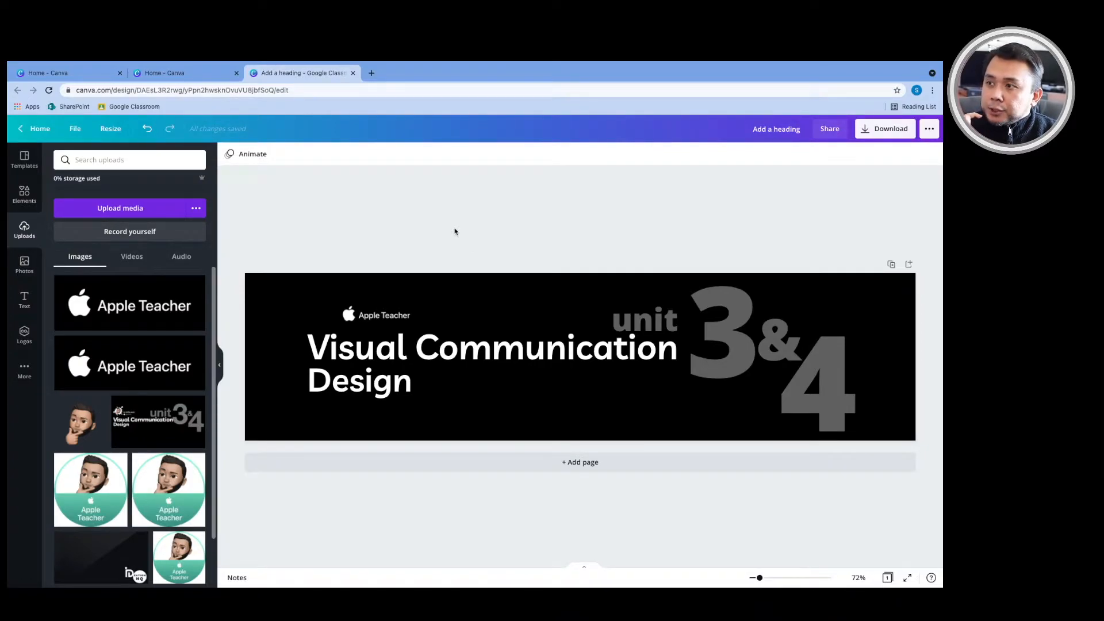
Step: Place the green paint splatter graphic above the start of the title and shift the Apple Teacher logo clear of it
click(25, 199)
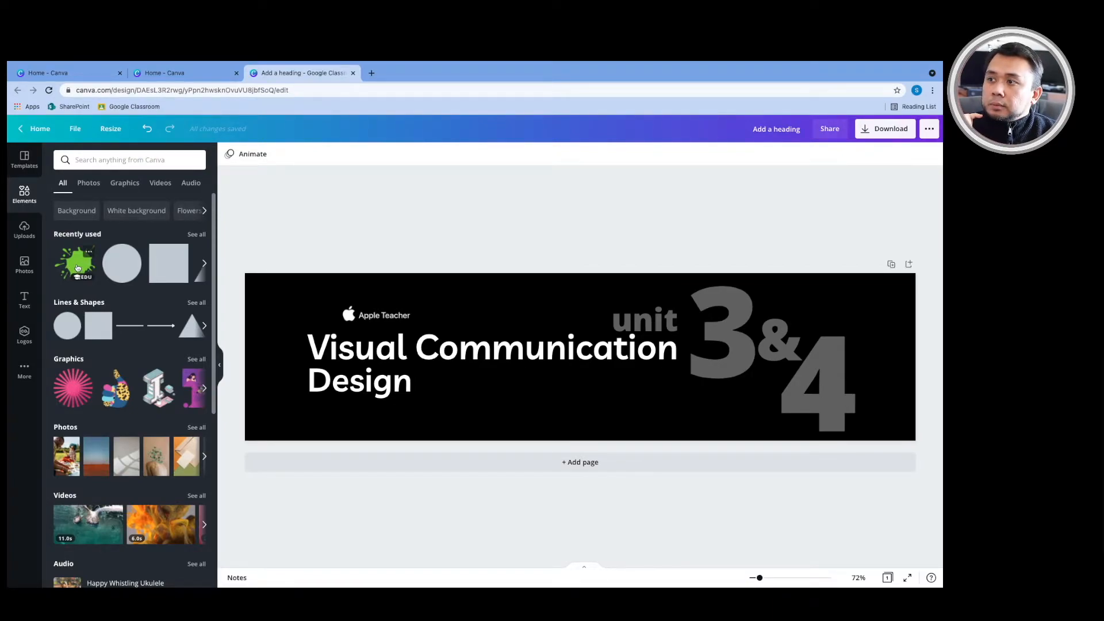
drag(78, 268, 267, 291)
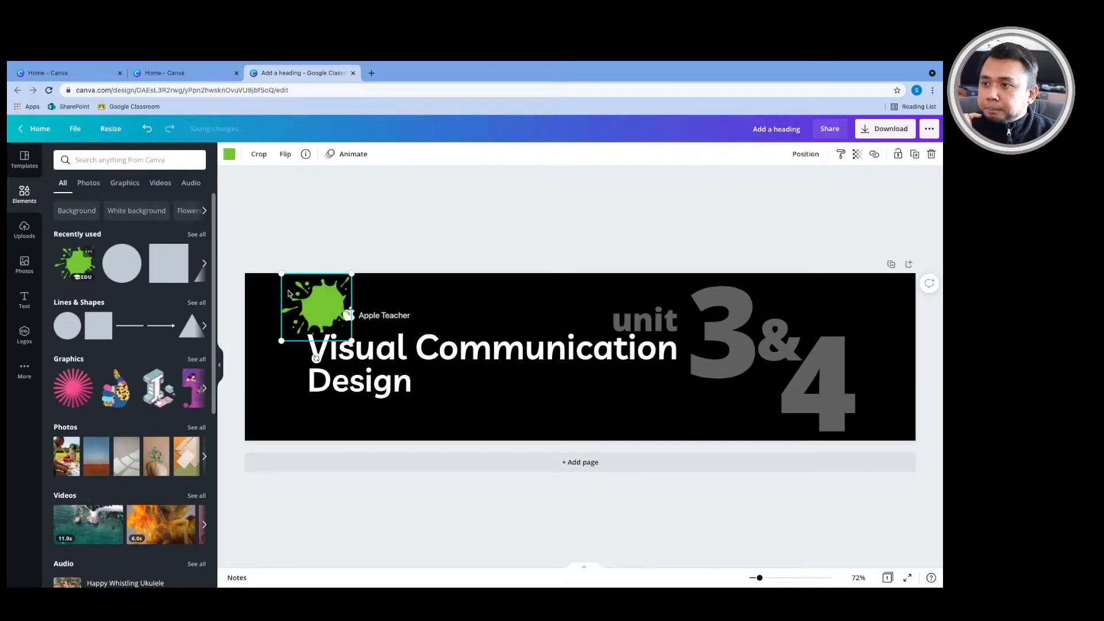
click(378, 318)
drag(378, 318, 396, 321)
Step: Change the paint splatter's colour from the palette to white
click(337, 305)
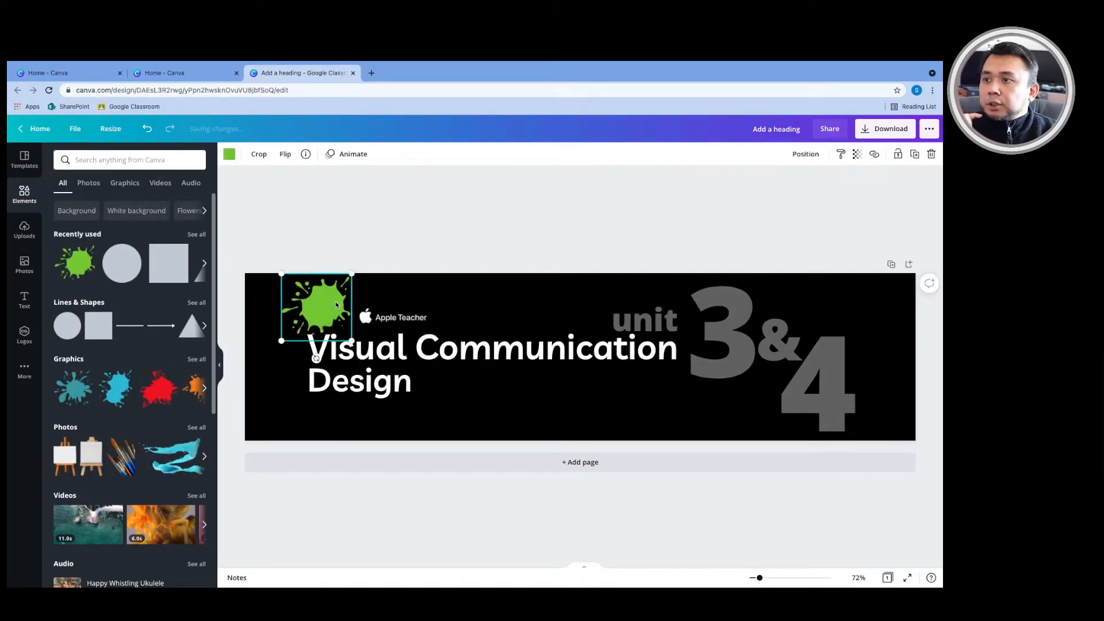
click(229, 154)
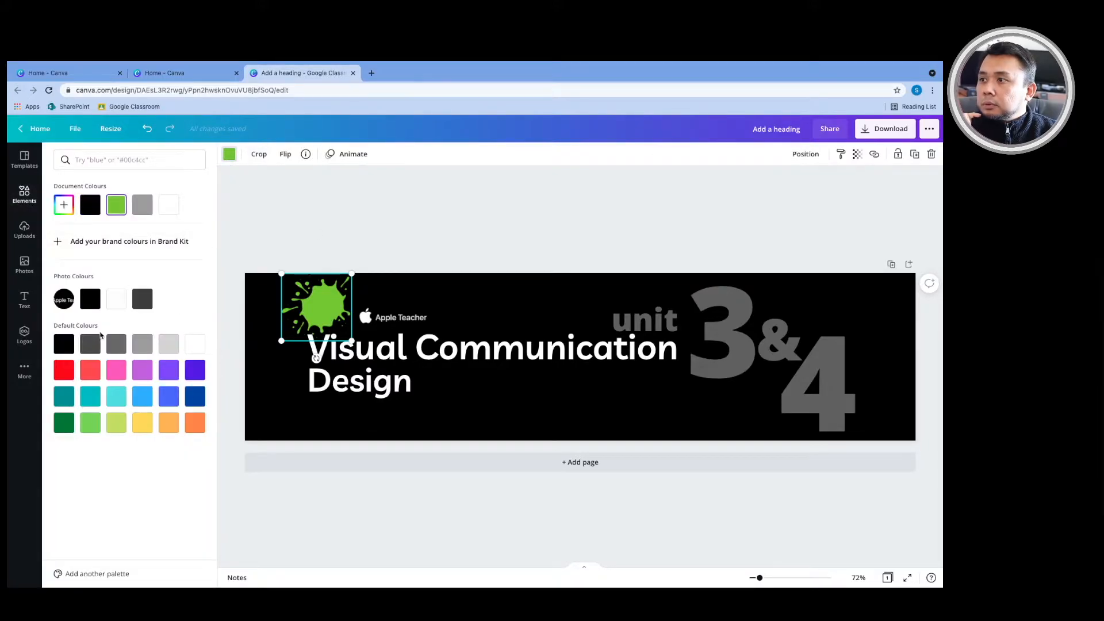
click(116, 298)
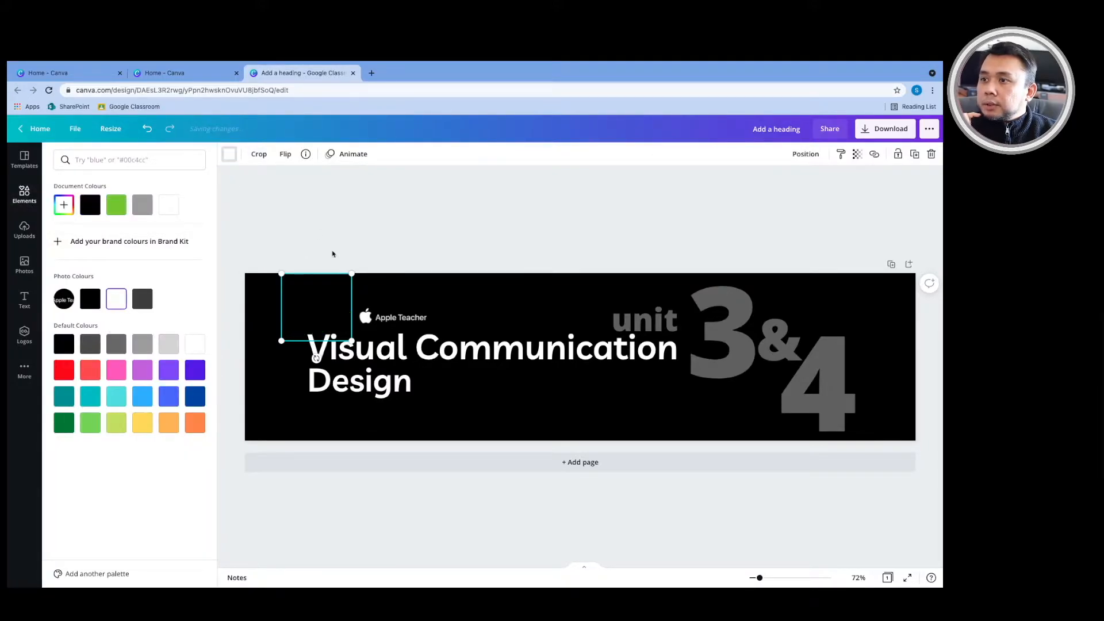
click(402, 238)
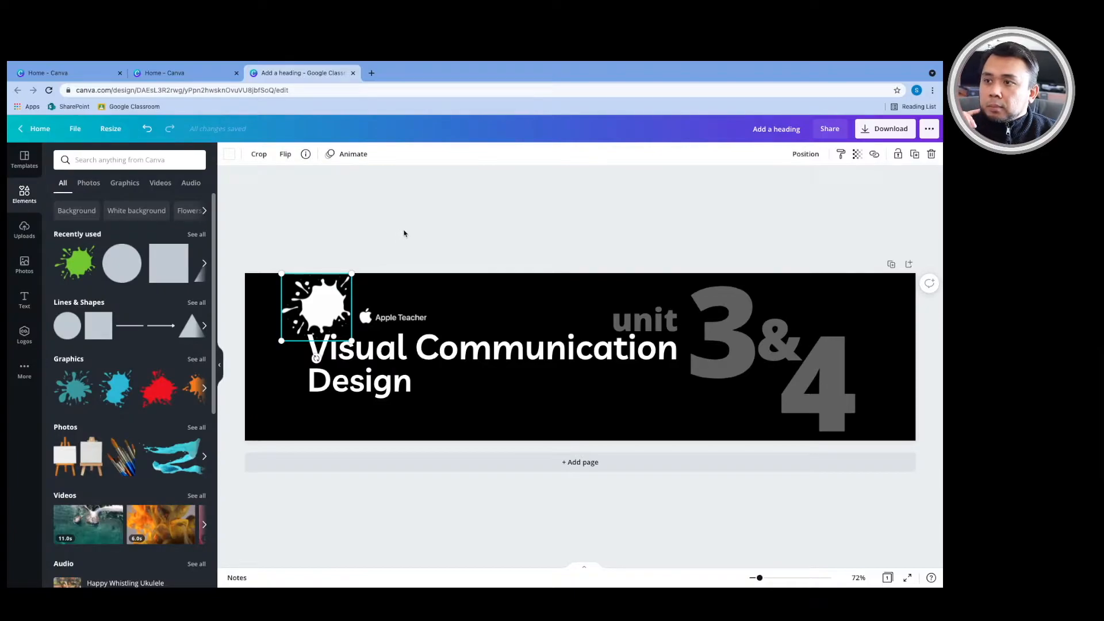
click(403, 233)
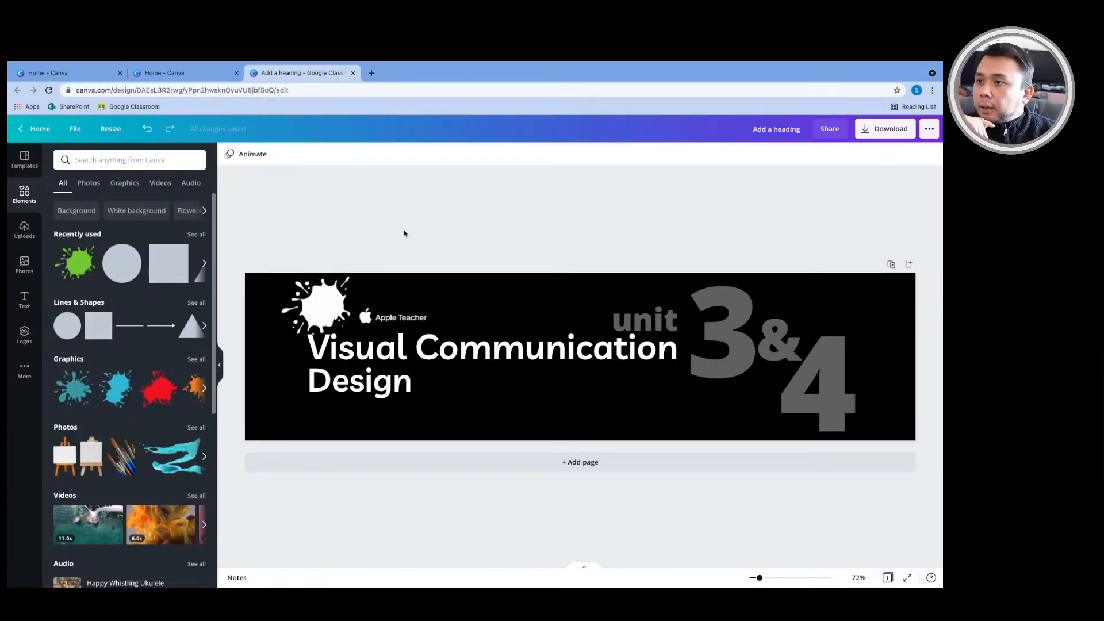
Step: Select "Visual Communication", "Design" and "unit" together and move them slightly down the page
click(333, 369)
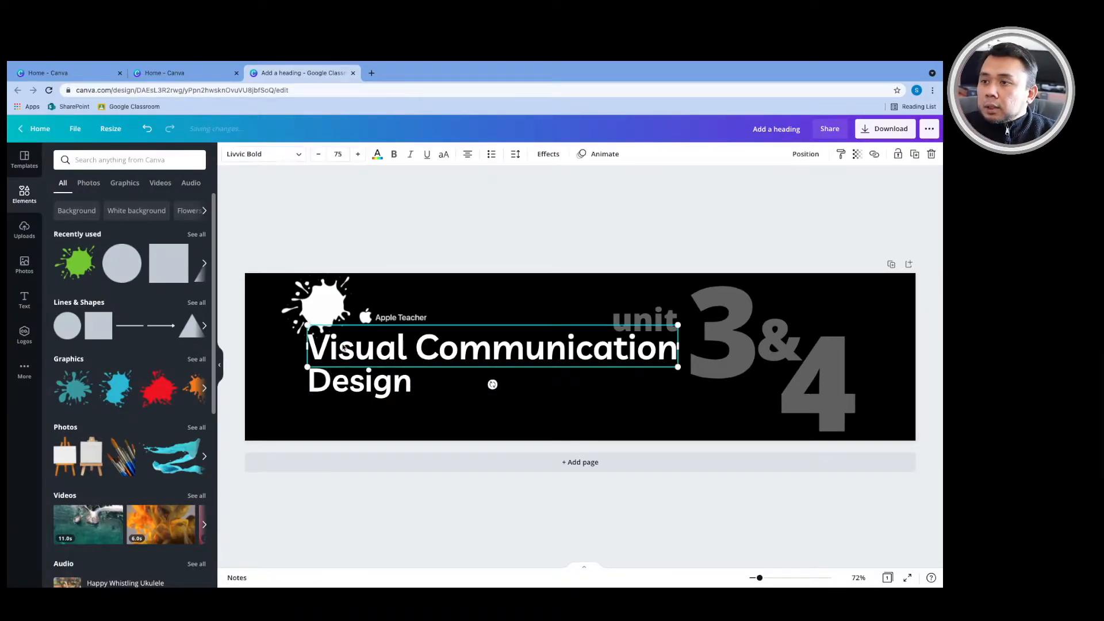
shift+click(647, 316)
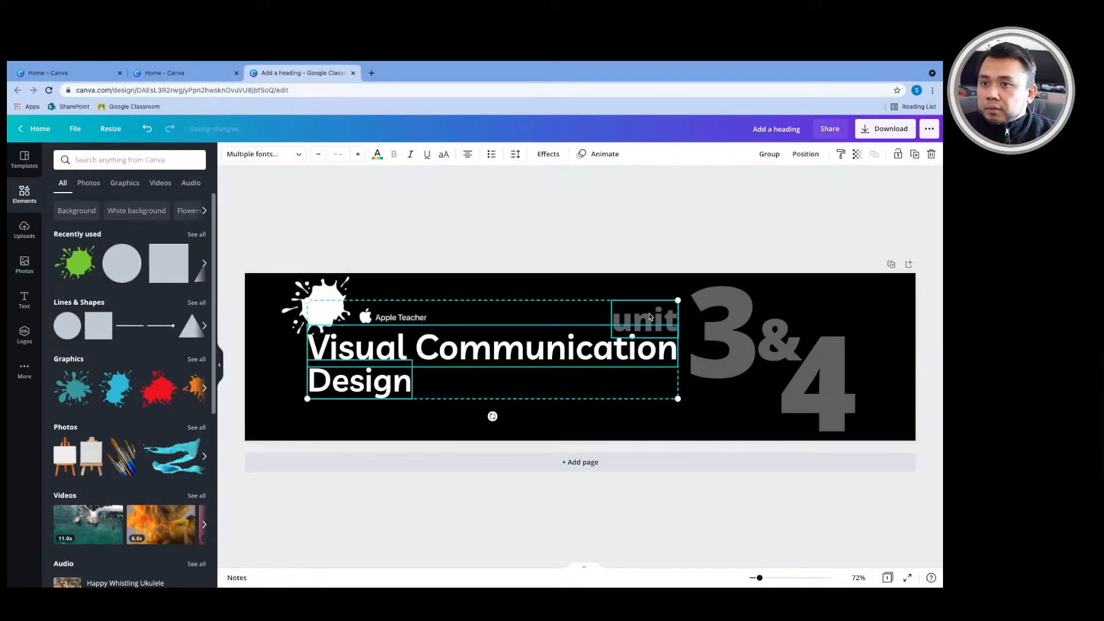
drag(586, 353, 585, 377)
click(495, 319)
Step: Enlarge the white splatter slightly and position it just above the start of "Visual Communication"
drag(326, 309, 335, 323)
drag(290, 287, 274, 276)
drag(323, 315, 330, 322)
Step: Move the Apple Teacher logo down beside the splatter, just above "Visual Communication"
click(397, 317)
drag(394, 331, 407, 350)
key(ctrl+z)
mouse_move(387, 318)
mouse_down()
mouse_move(406, 341)
mouse_move(392, 332)
mouse_up()
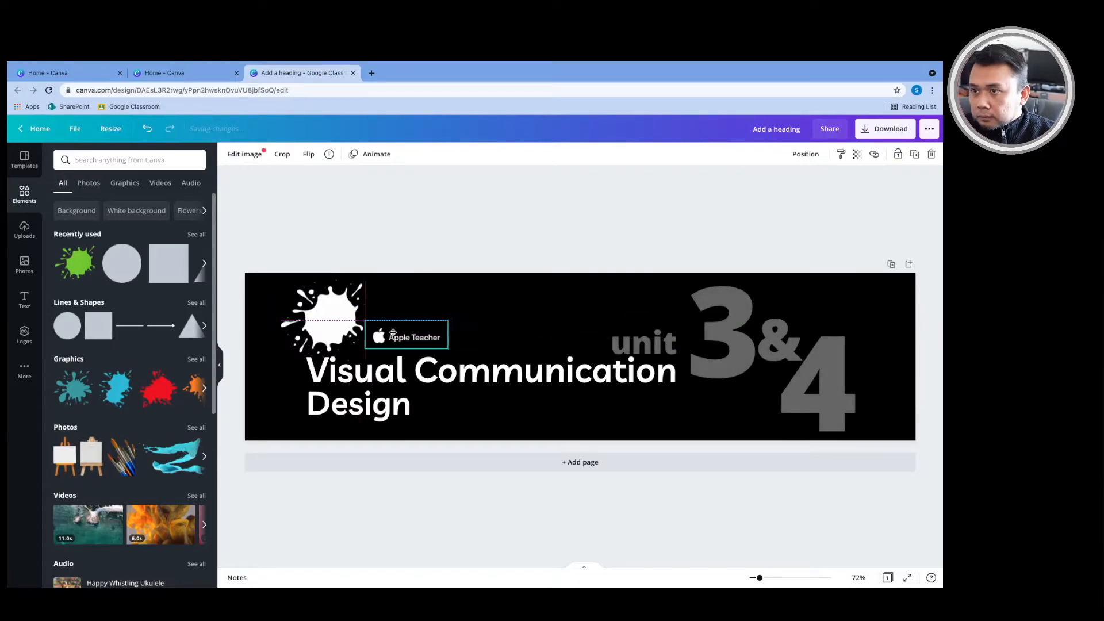
Step: Add the uploaded cartoon avatar image, shrink it to fit over the white splatter and move the Apple Teacher logo closer
click(24, 230)
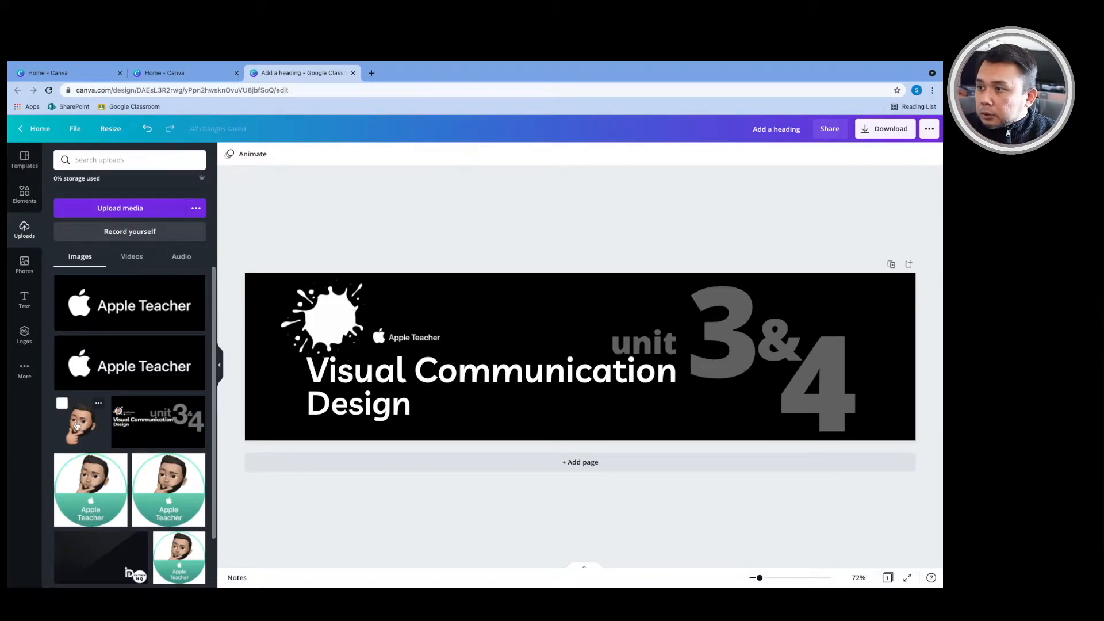
drag(78, 426, 325, 330)
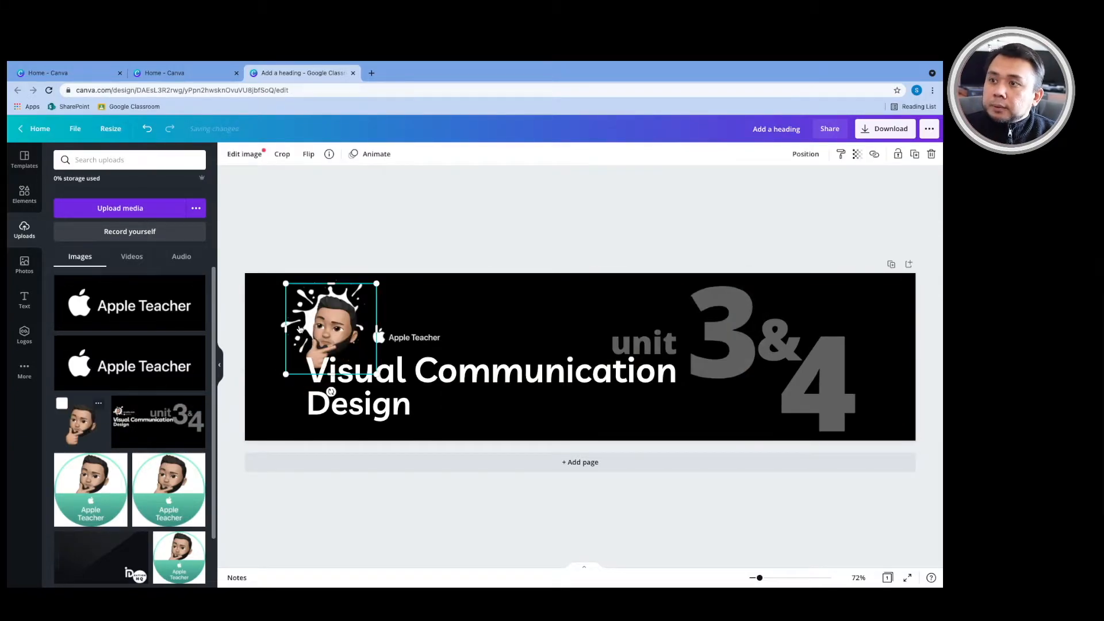
drag(287, 374, 331, 323)
drag(397, 336, 391, 338)
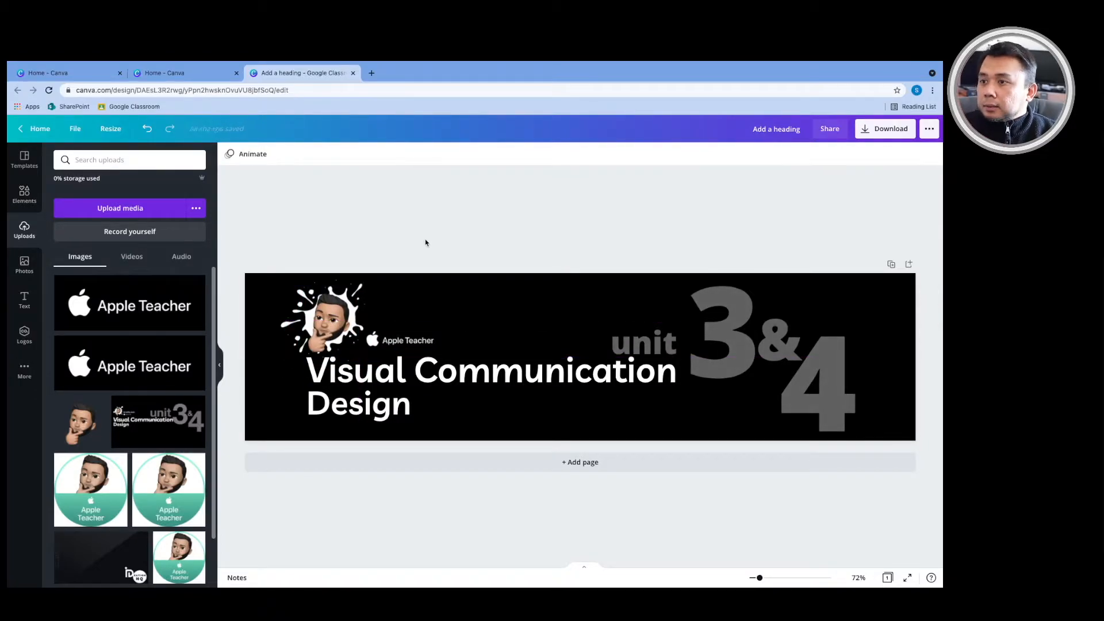
click(427, 242)
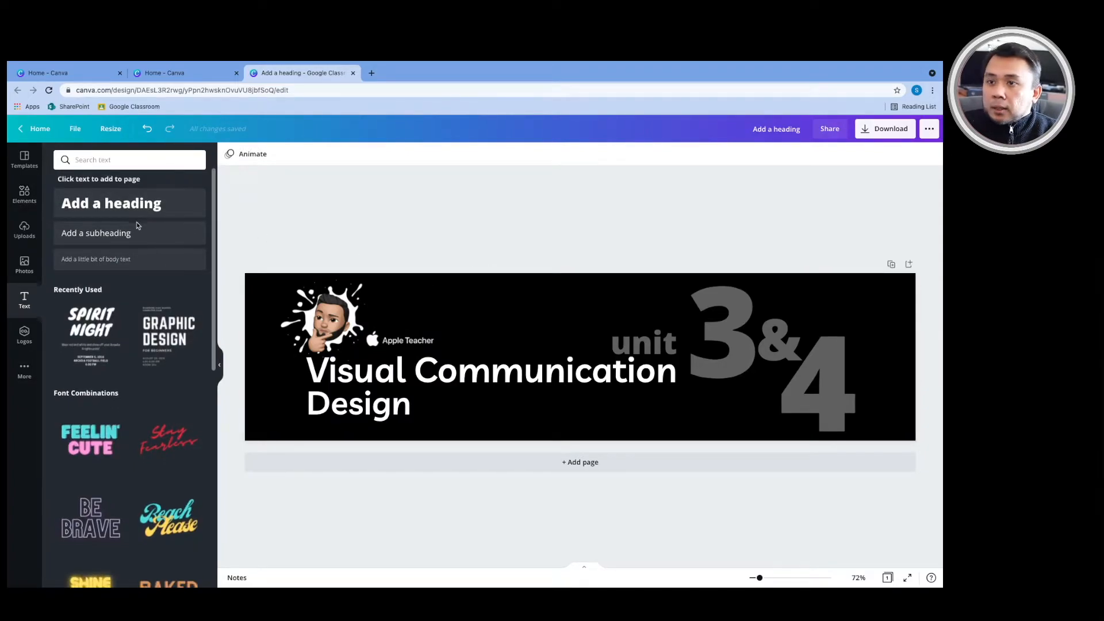
Step: Add a heading with the teacher's title and full name above the Apple Teacher logo
scroll(138, 225, down, 1)
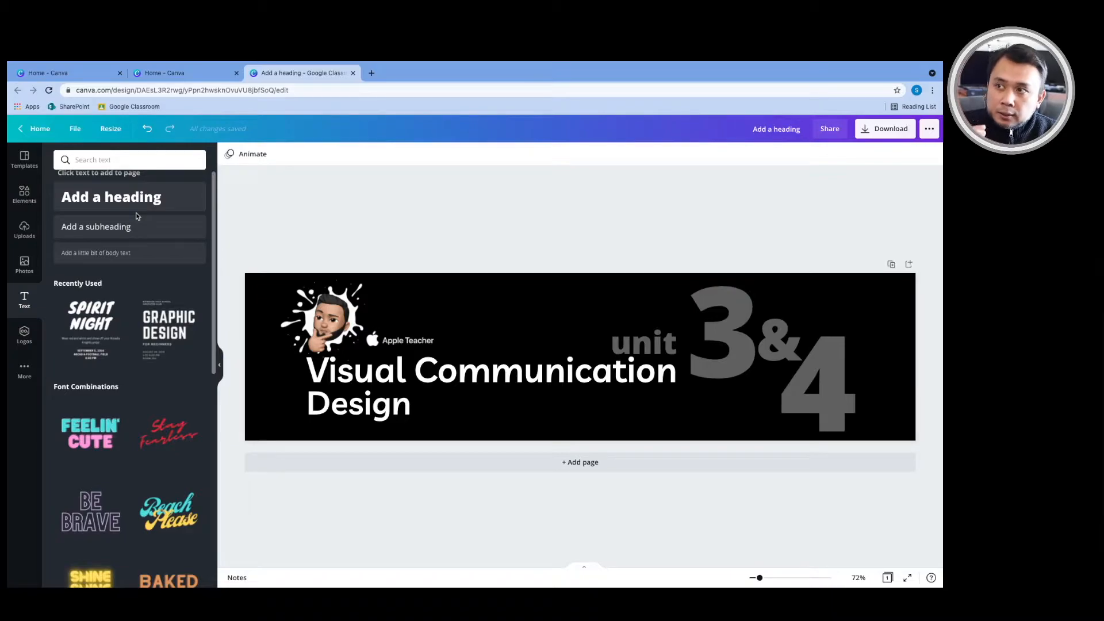
scroll(138, 216, up, 1)
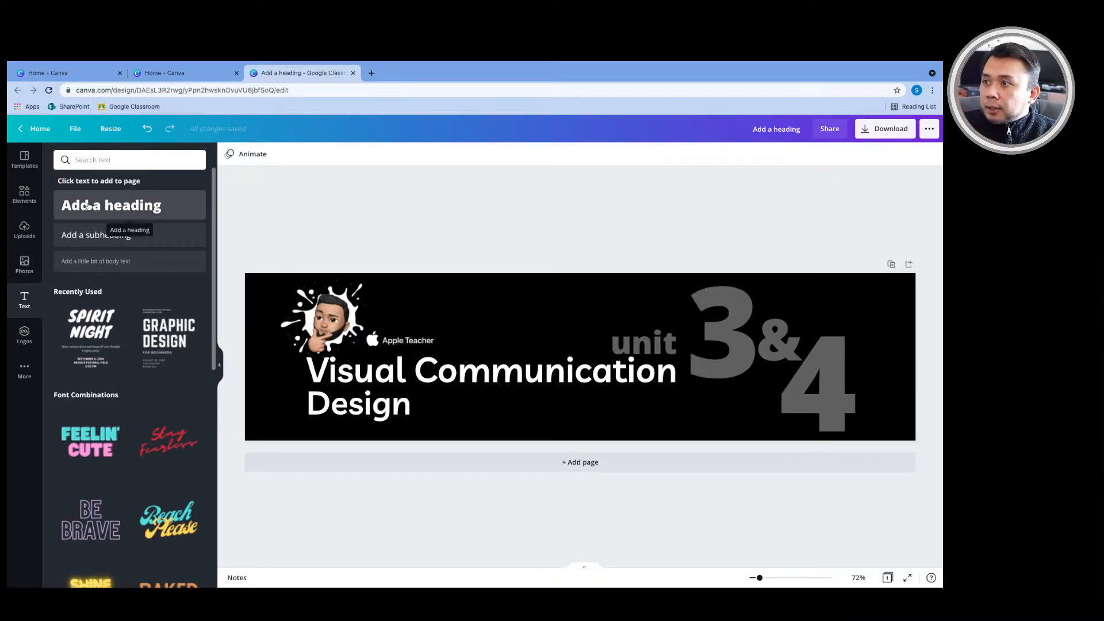
drag(87, 206, 429, 312)
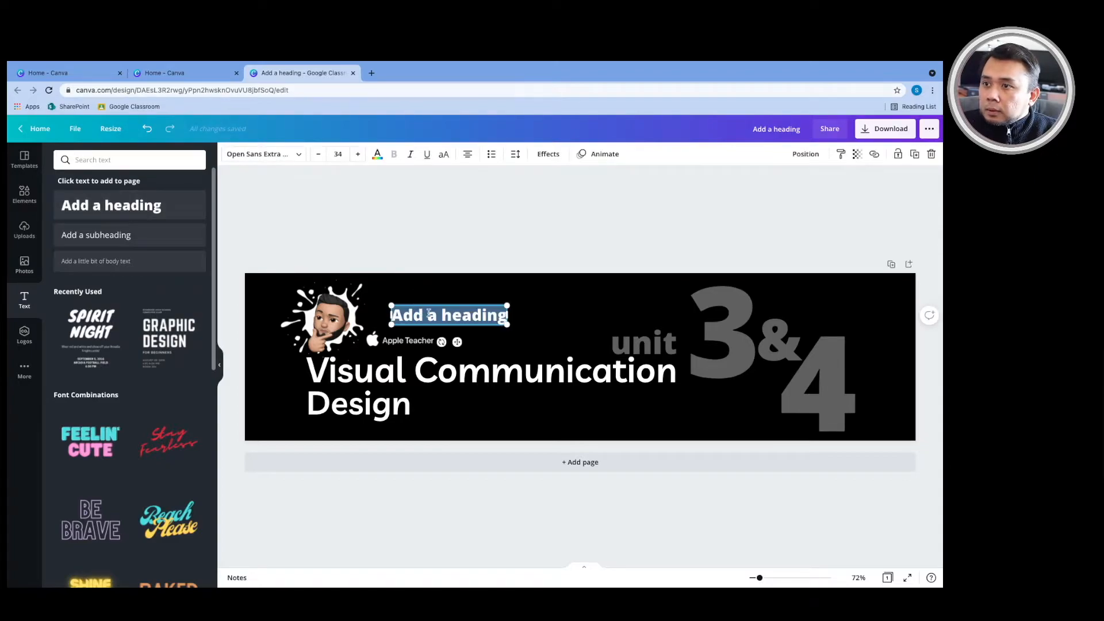
text(Mr)
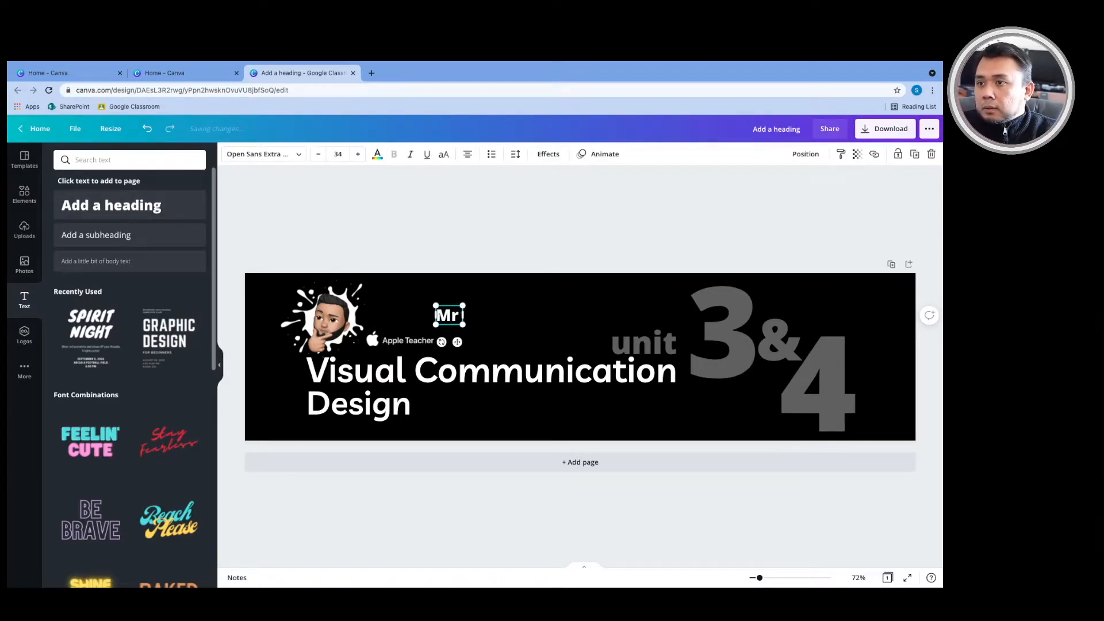
text( Suffian Amin)
Step: Change the font of the whole teacher-name heading to match the "Visual Communication" title
key(super+a)
click(263, 154)
click(115, 230)
click(541, 244)
Step: Place the teacher's name beside the avatar just above the Apple Teacher logo, and shrink the logo slightly to fit under it
drag(449, 315, 421, 323)
click(437, 320)
click(364, 349)
click(397, 340)
mouse_move(360, 352)
mouse_down()
mouse_move(429, 319)
mouse_move(362, 353)
mouse_up()
Step: Select all elements of the header and move them together slightly to the right and down
click(332, 322)
key(super+a)
drag(367, 315, 373, 317)
click(580, 300)
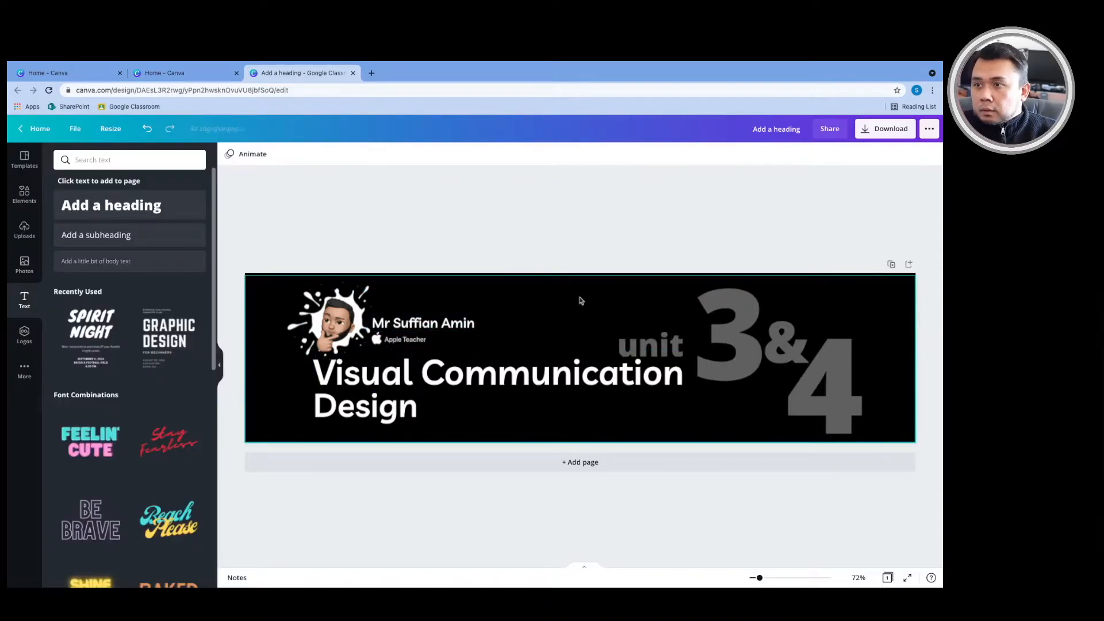
Step: Move the avatar with its splatter to the header's upper-right corner and place the teacher's name and Apple Teacher logo beneath it
drag(330, 319, 869, 318)
drag(425, 324, 876, 354)
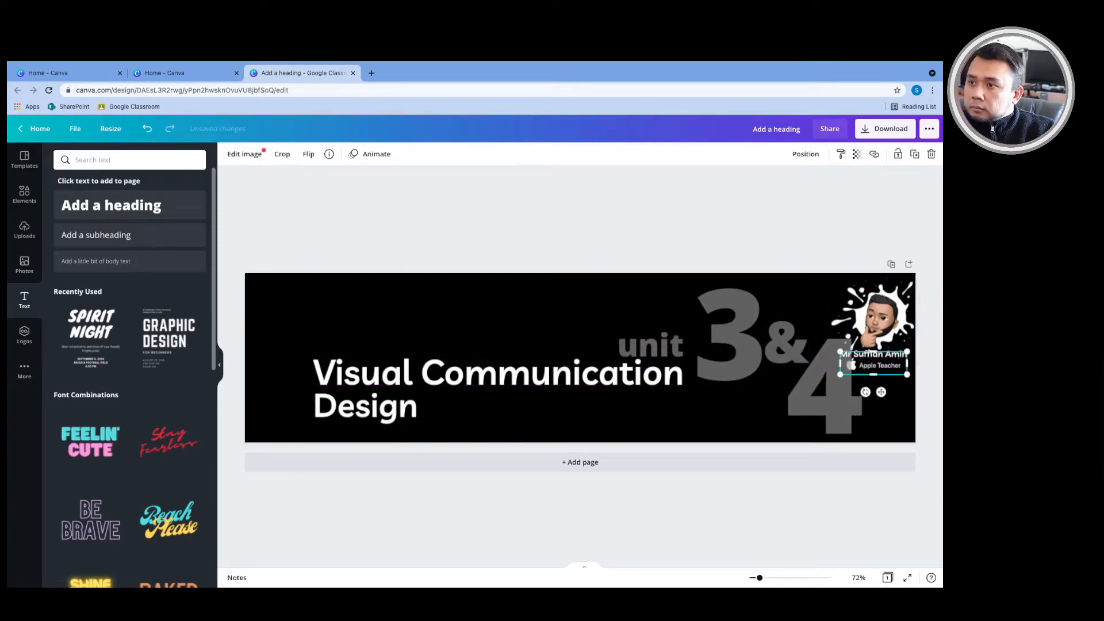
click(429, 252)
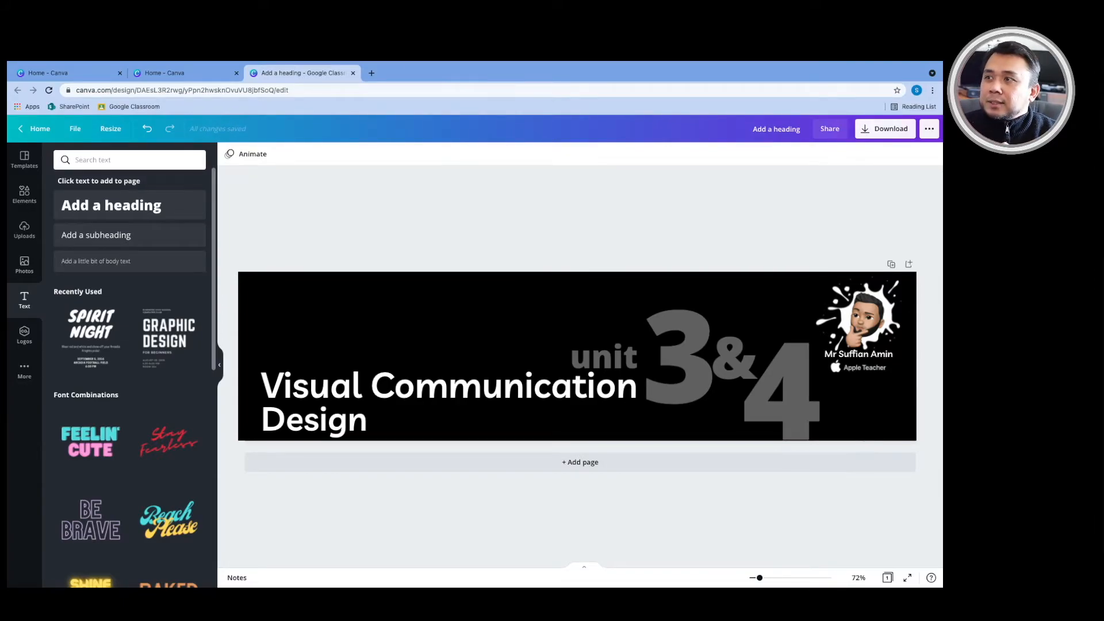
Step: Browse the ready-made classroom header templates and add a second page below the finished header
click(19, 163)
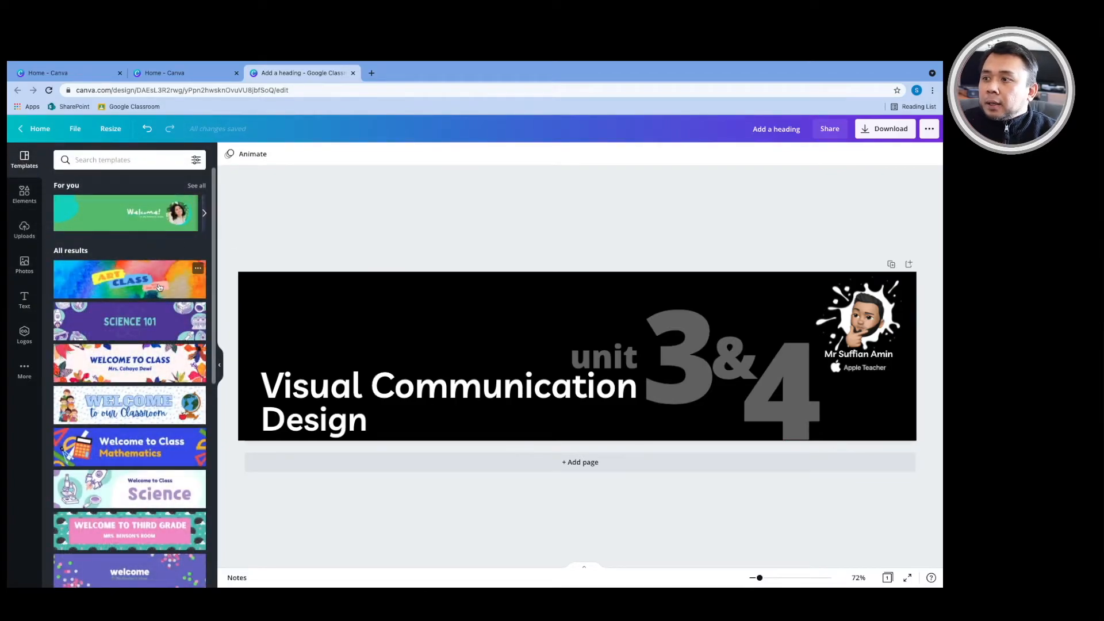
scroll(155, 286, down, 10)
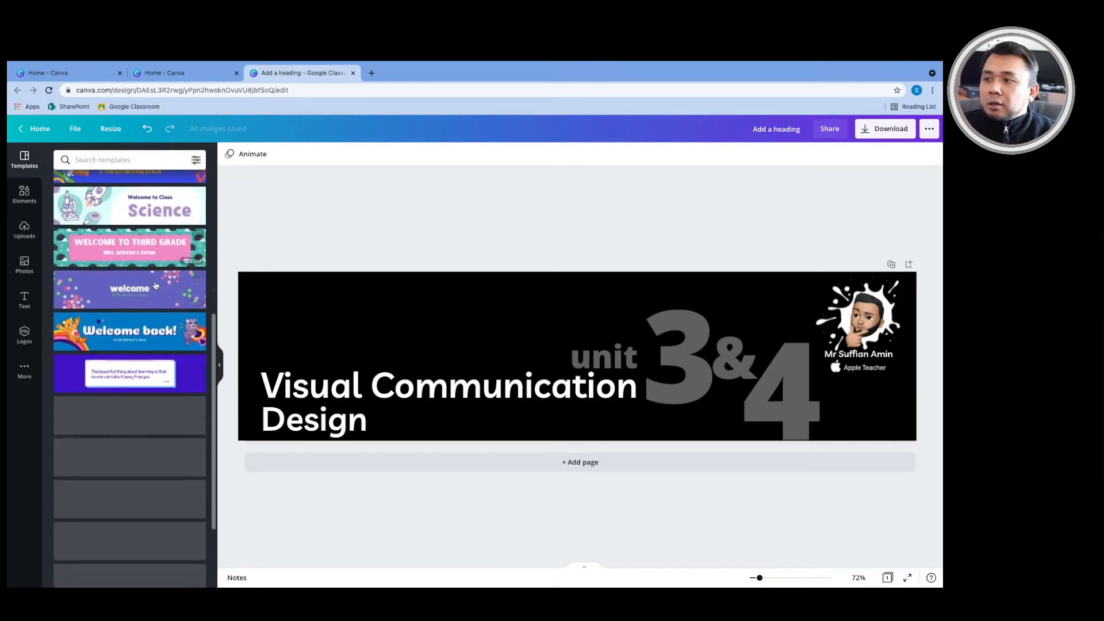
scroll(156, 286, down, 5)
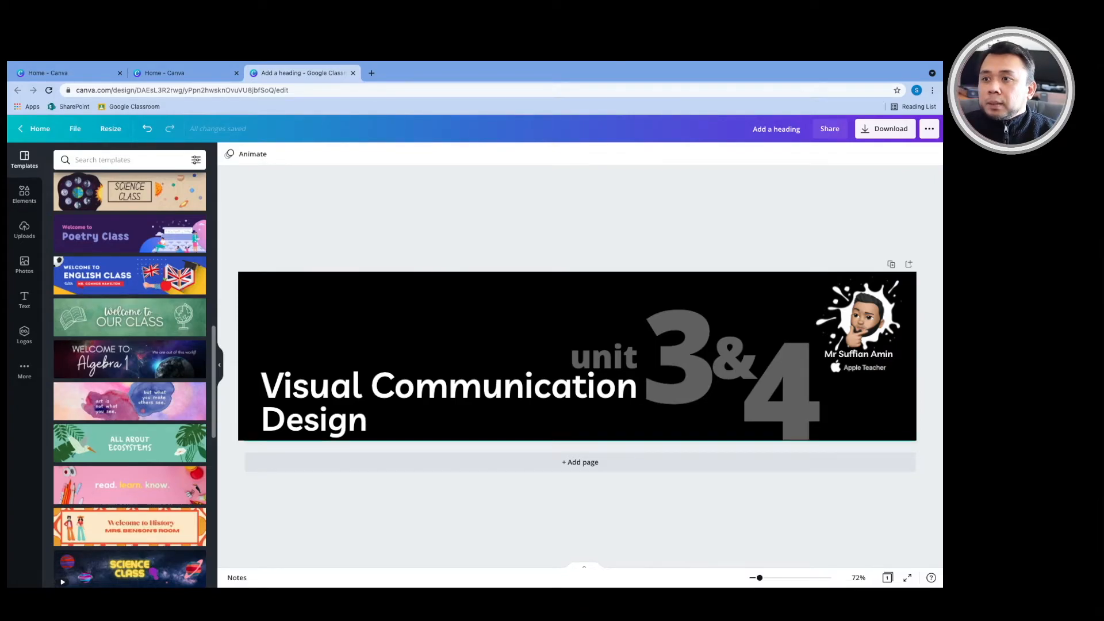
click(575, 469)
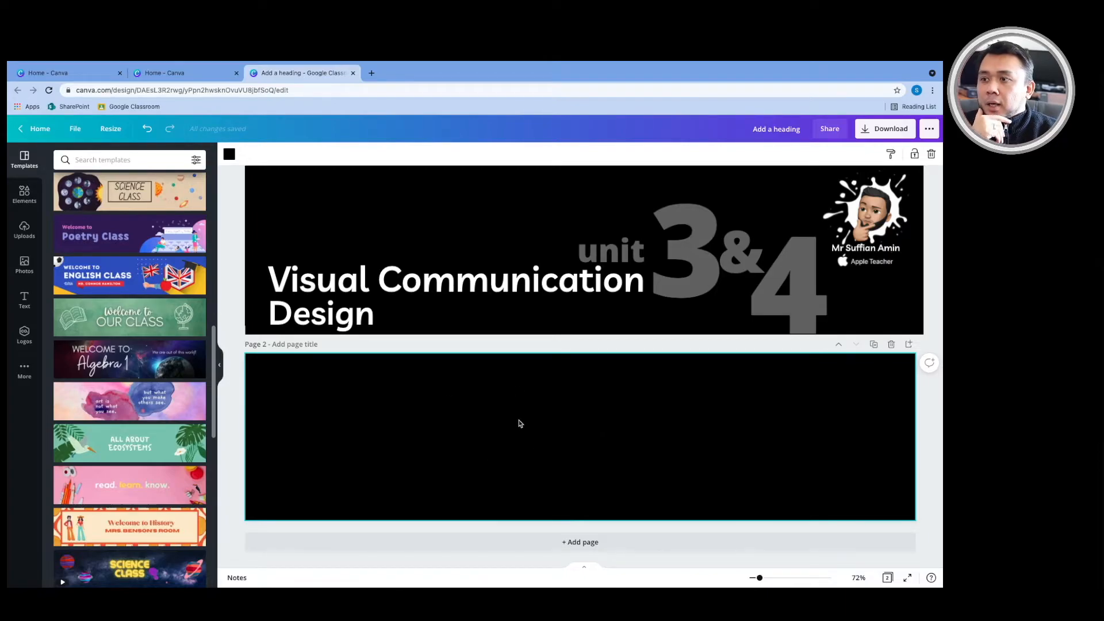
Step: Apply the "Welcome to Art Class" template with pencils to page 2 and move its text group towards the upper-left corner
scroll(147, 395, down, 5)
scroll(147, 395, down, 4)
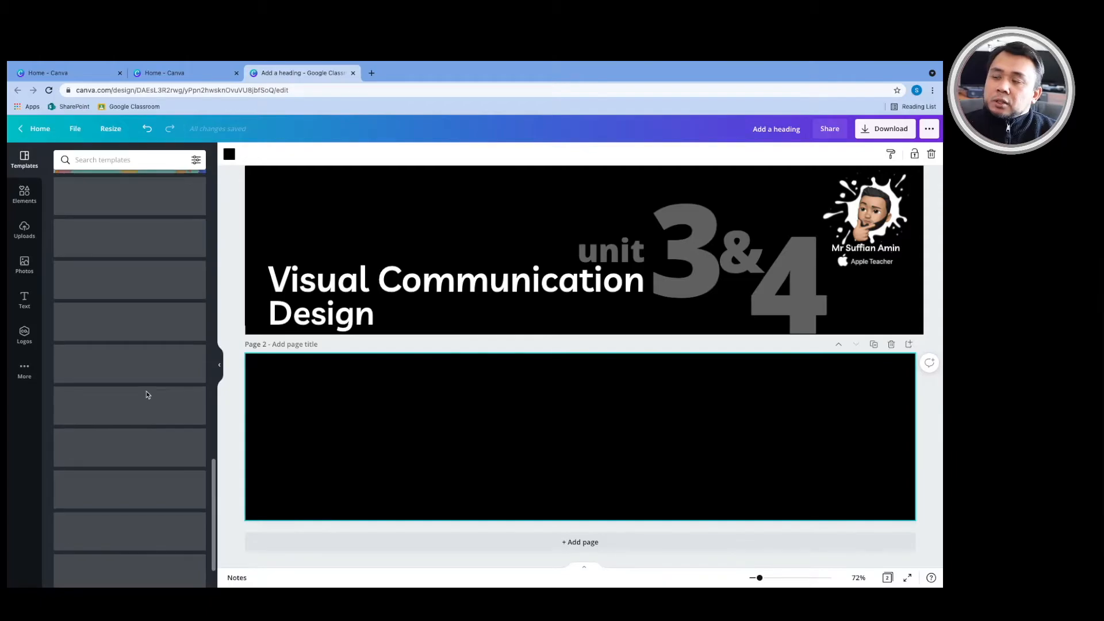
scroll(147, 395, down, 1)
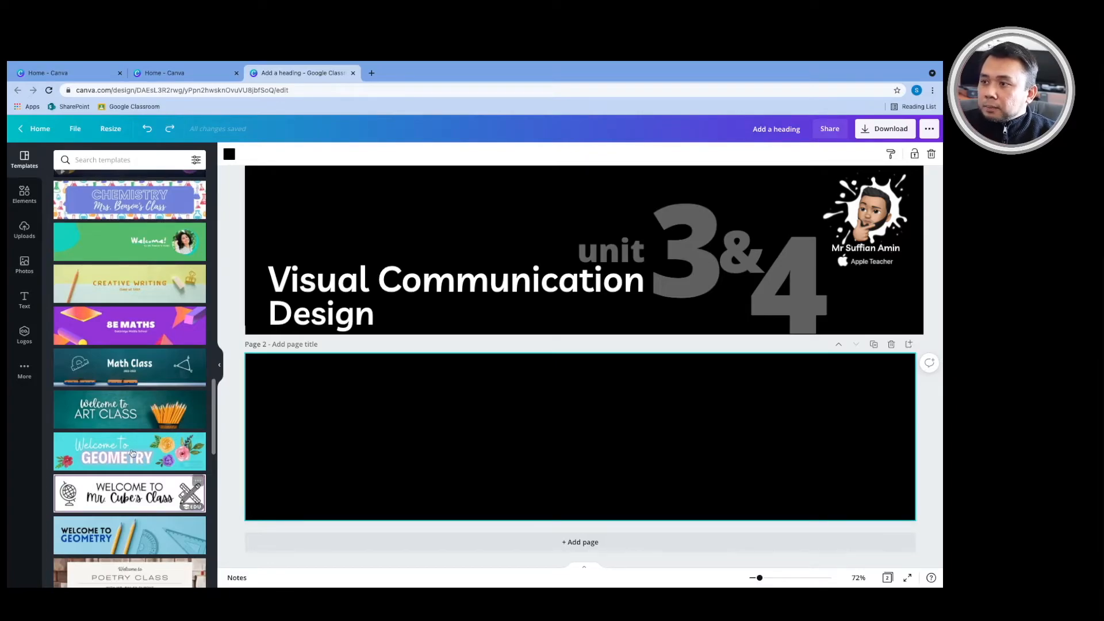
scroll(122, 439, down, 1)
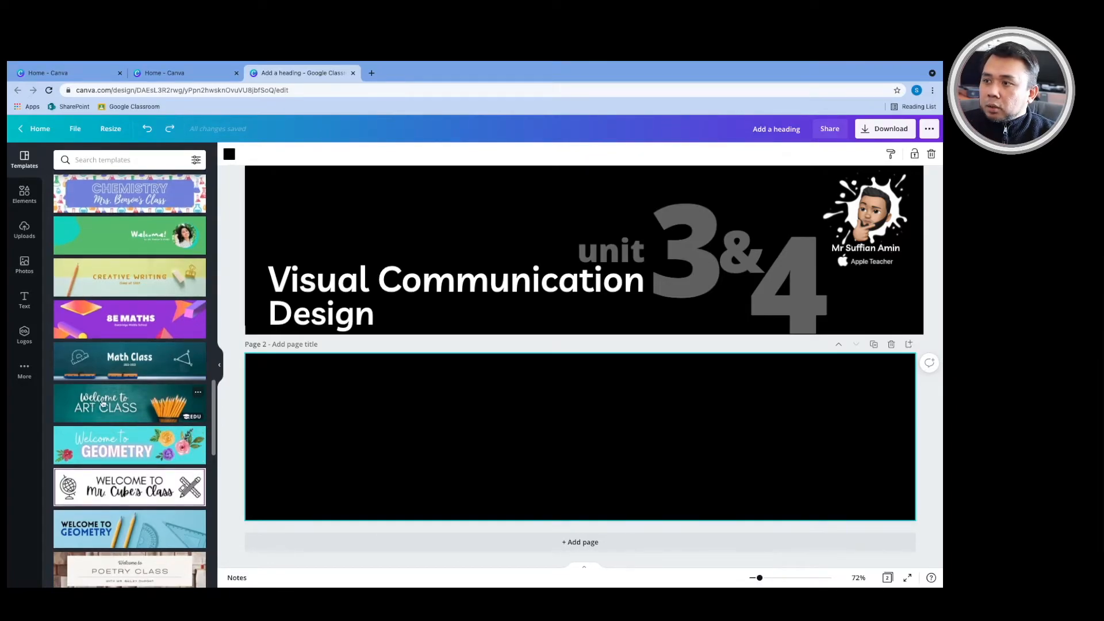
drag(89, 407, 432, 419)
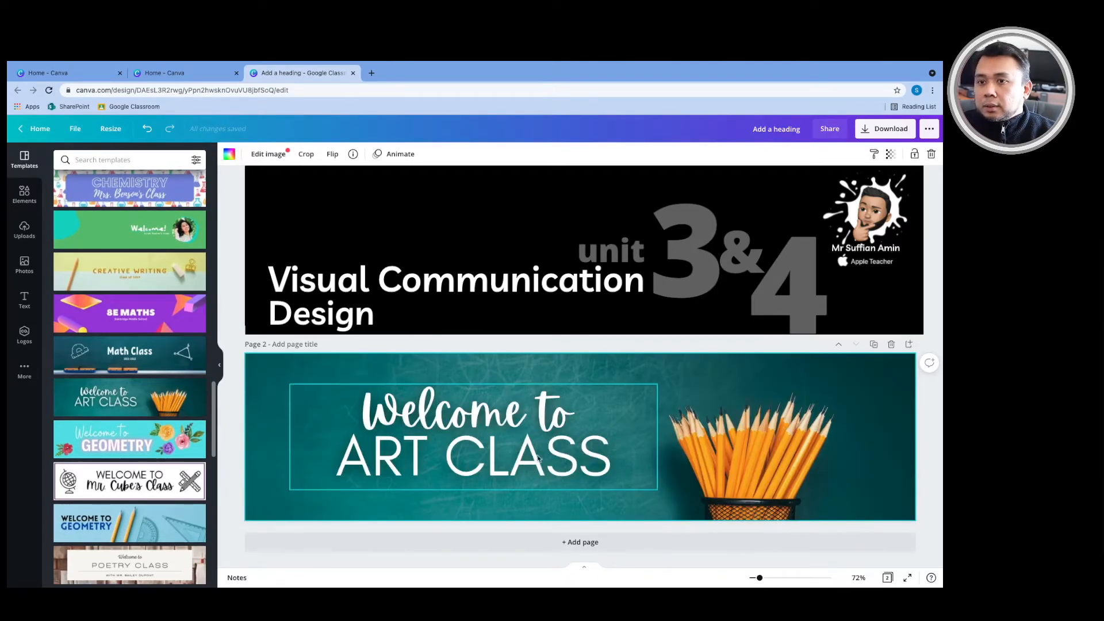
drag(461, 440, 377, 409)
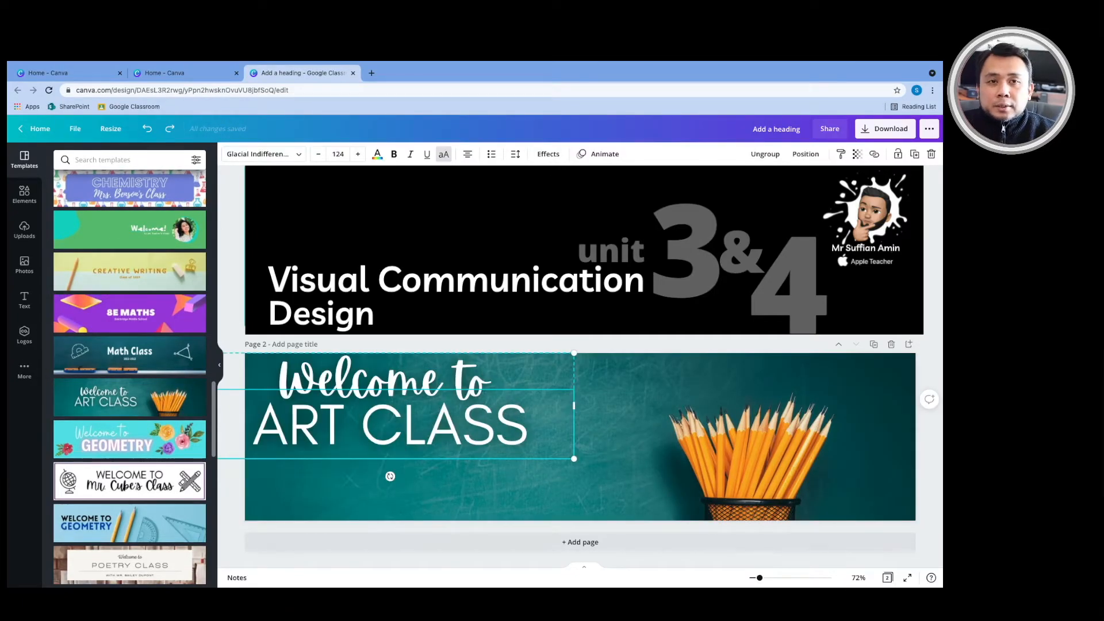